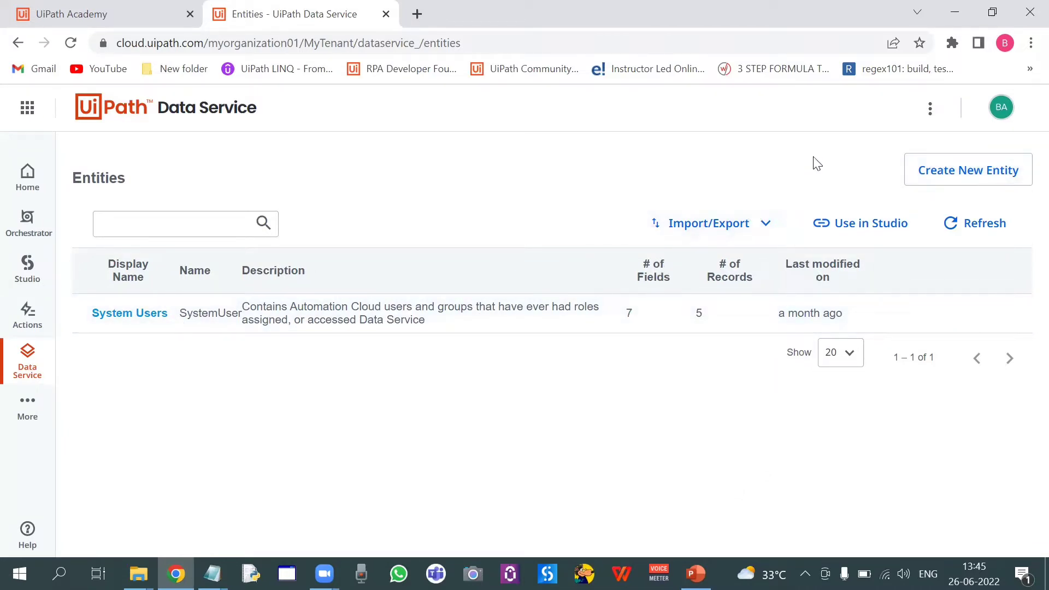
Create a new entity with display name Candidate Details and open it
left_click(927, 179)
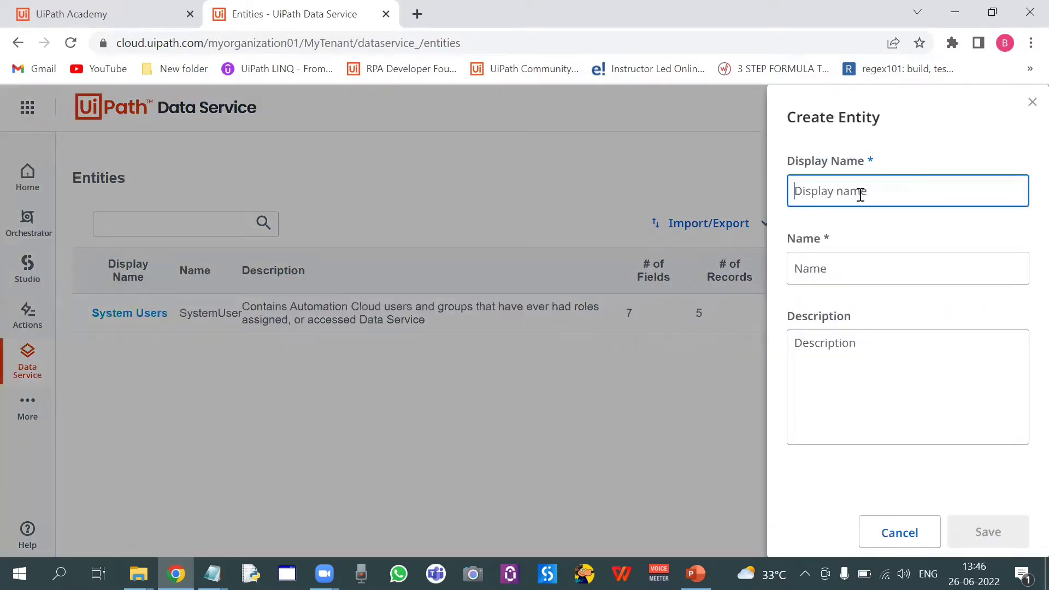
type("C")
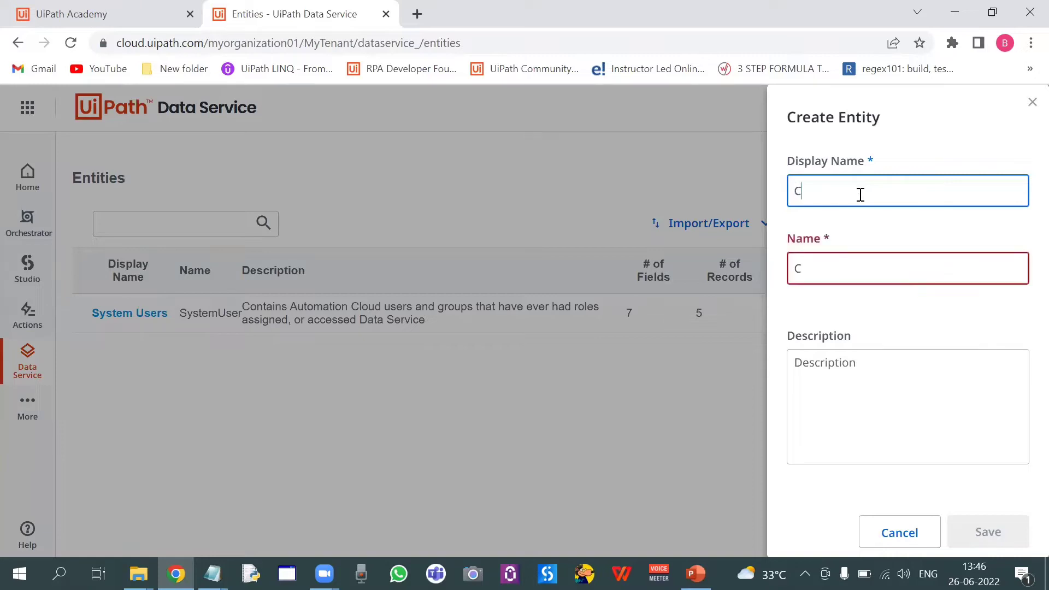
type("andidate Details")
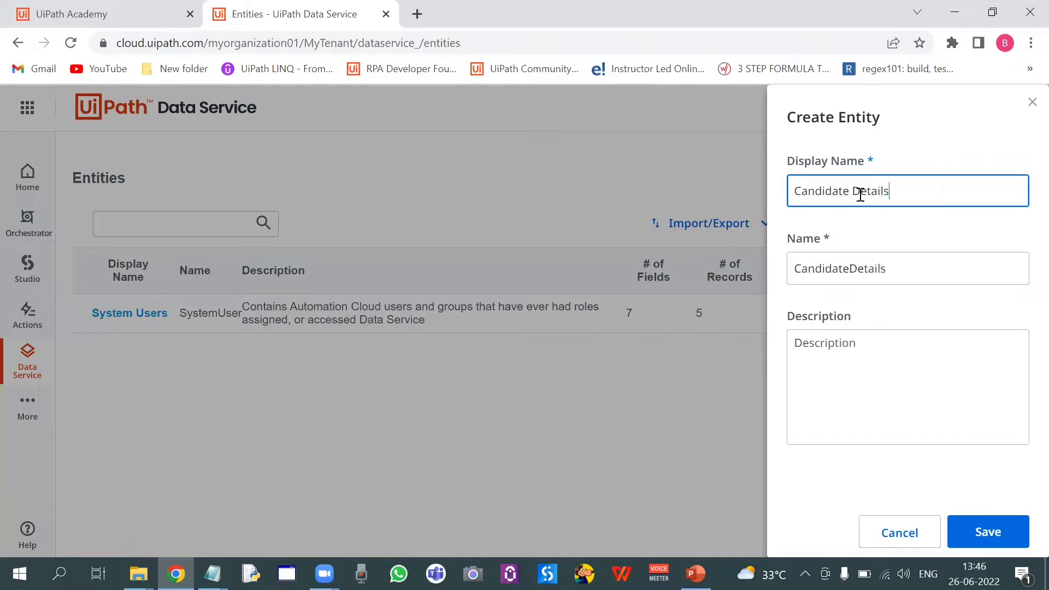
left_click(986, 526)
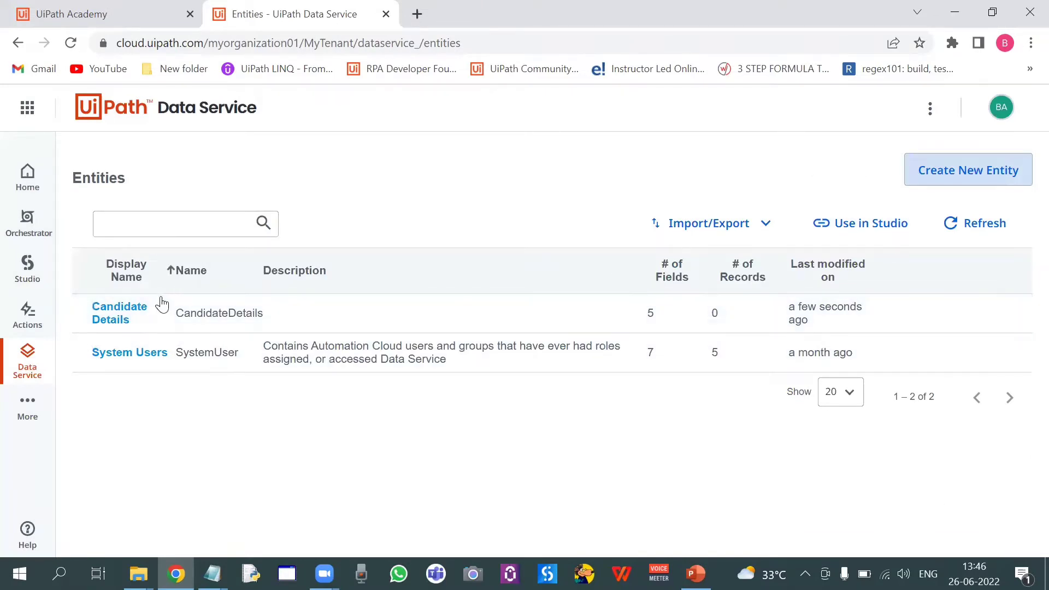
left_click(127, 313)
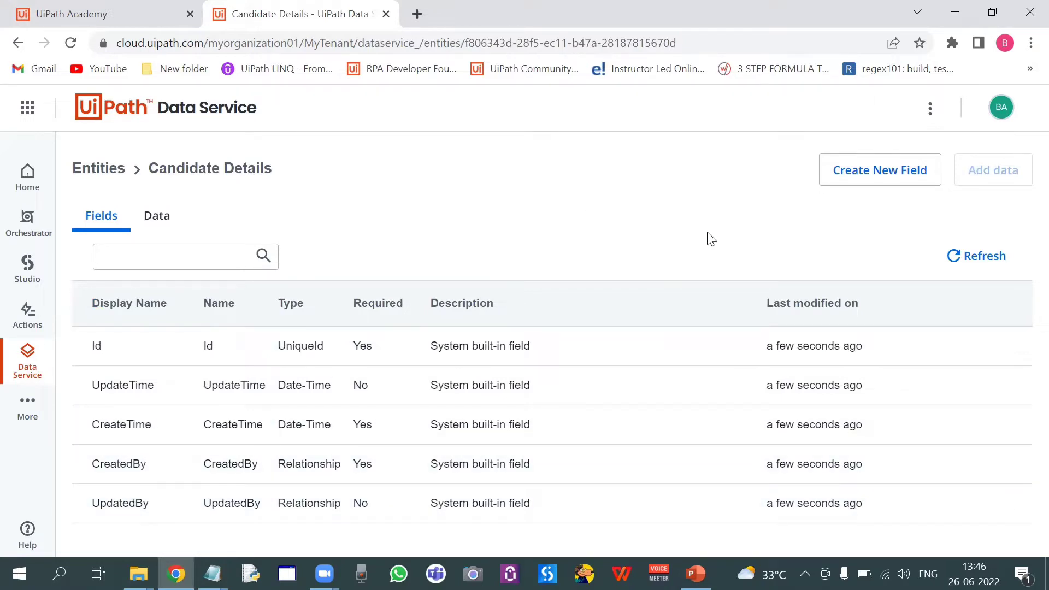
Review the Data Service slide on entities and fields in the presentation
key("alt+Tab")
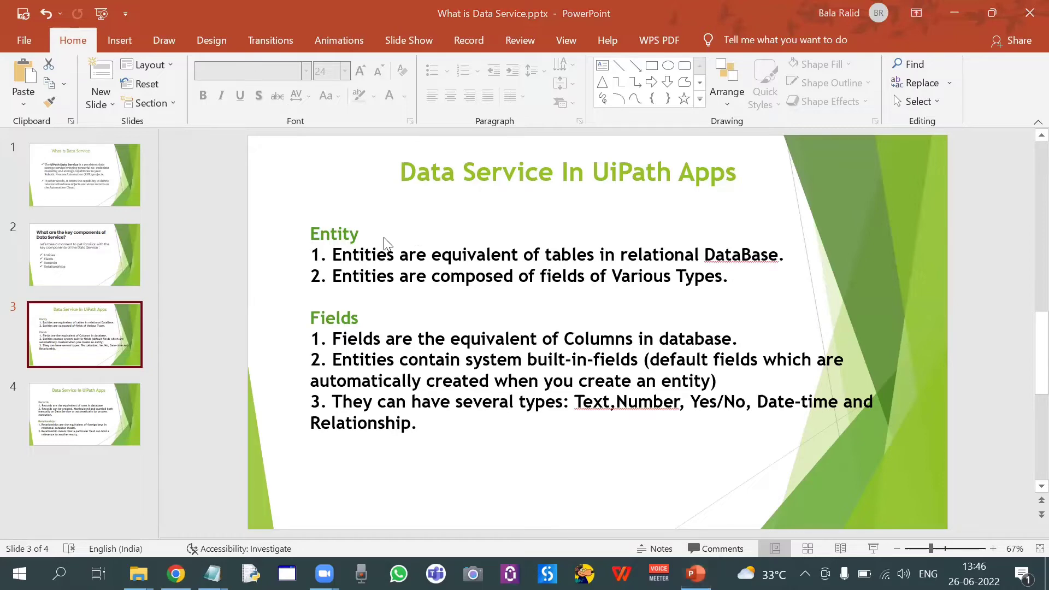
key("alt+Tab")
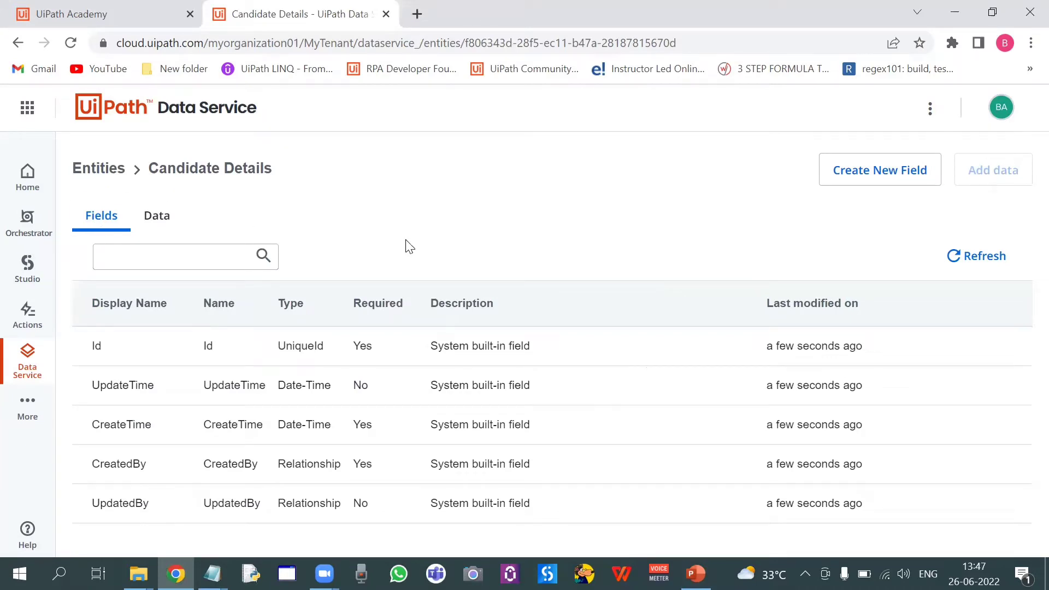
key("alt+Tab")
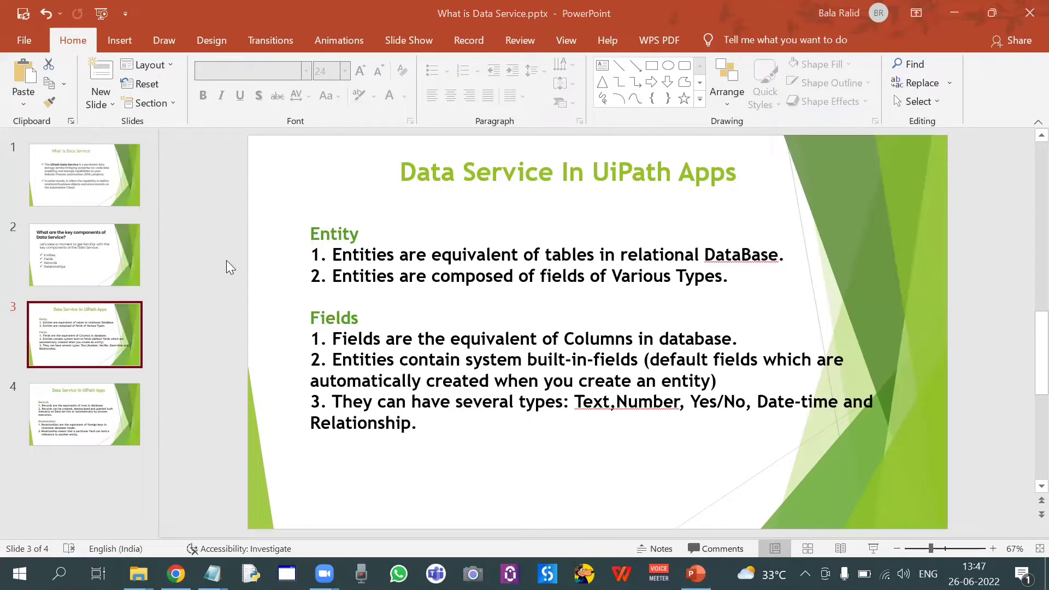
key("alt+Tab")
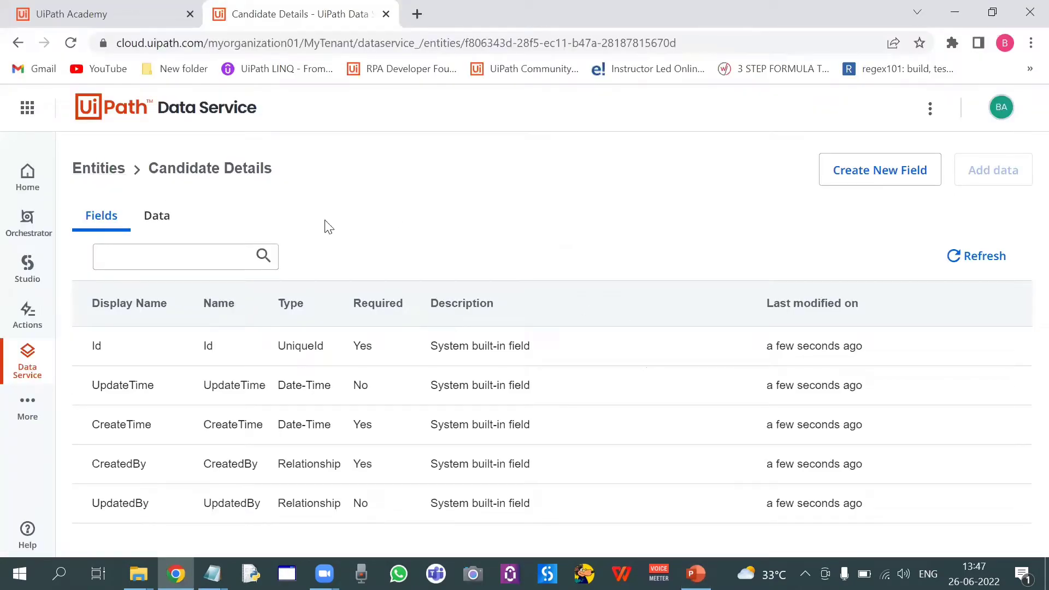
Add a Text field named Name to the Candidate Details entity
left_click(848, 178)
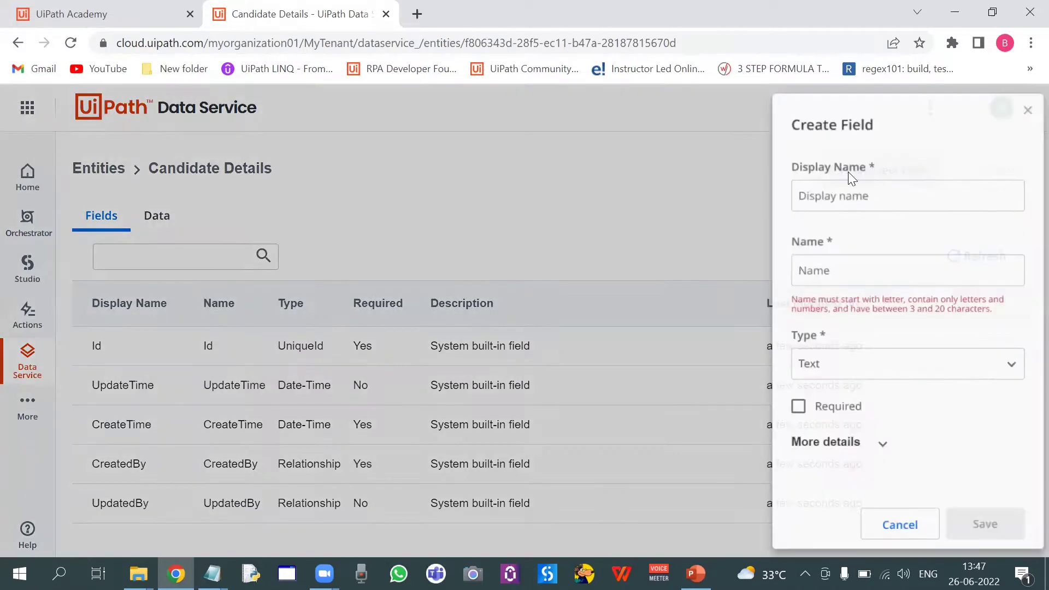
left_click(809, 193)
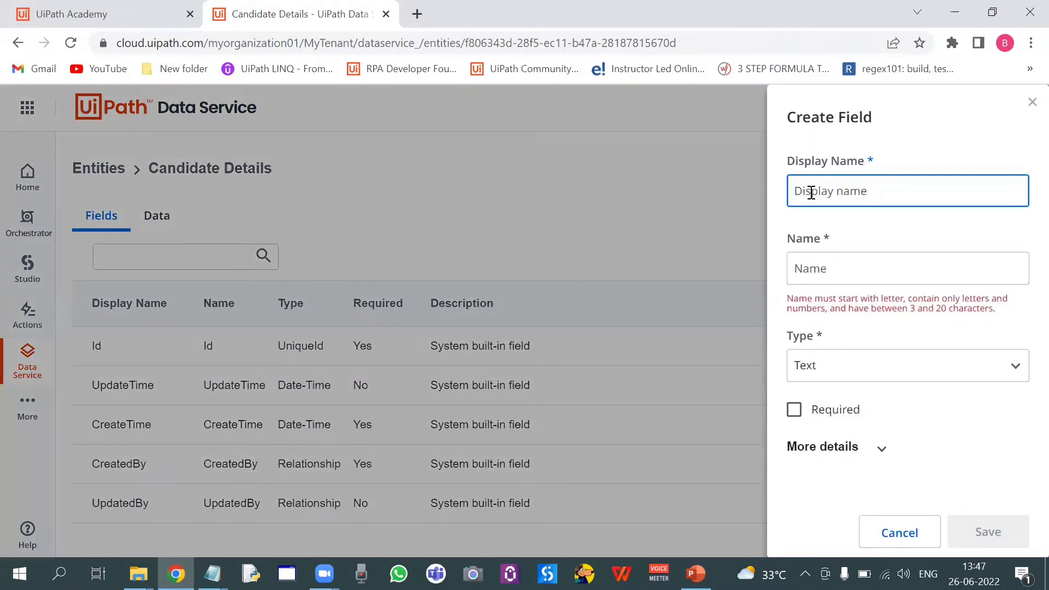
left_click(831, 192)
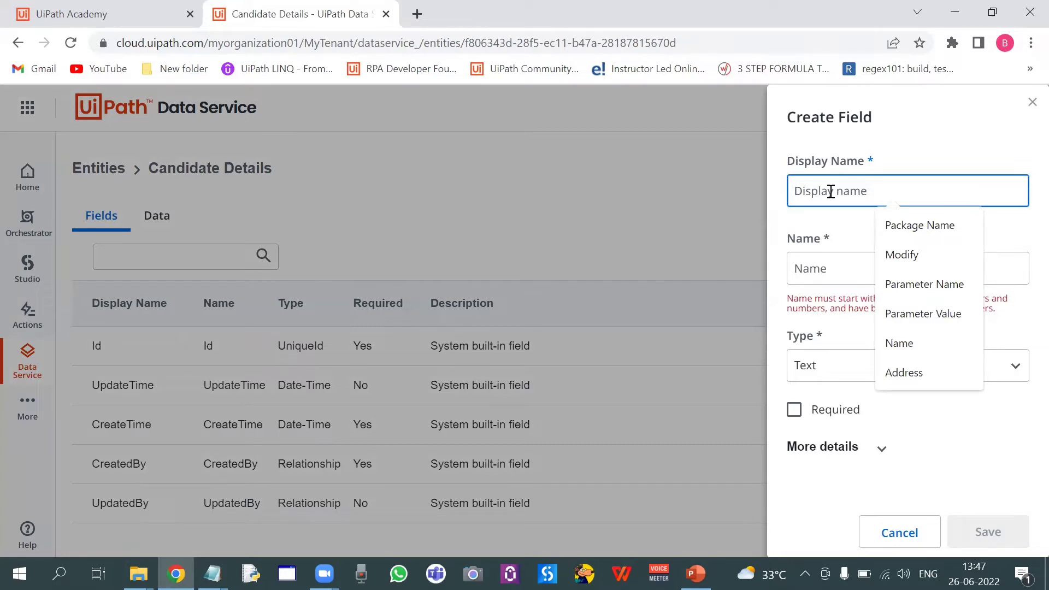
type("Name")
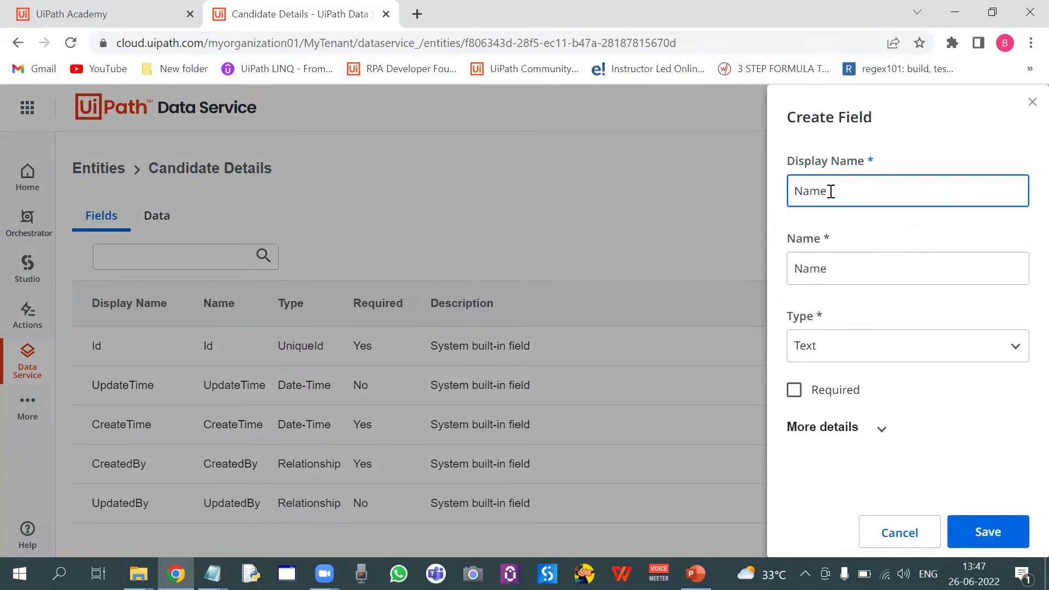
left_click(986, 352)
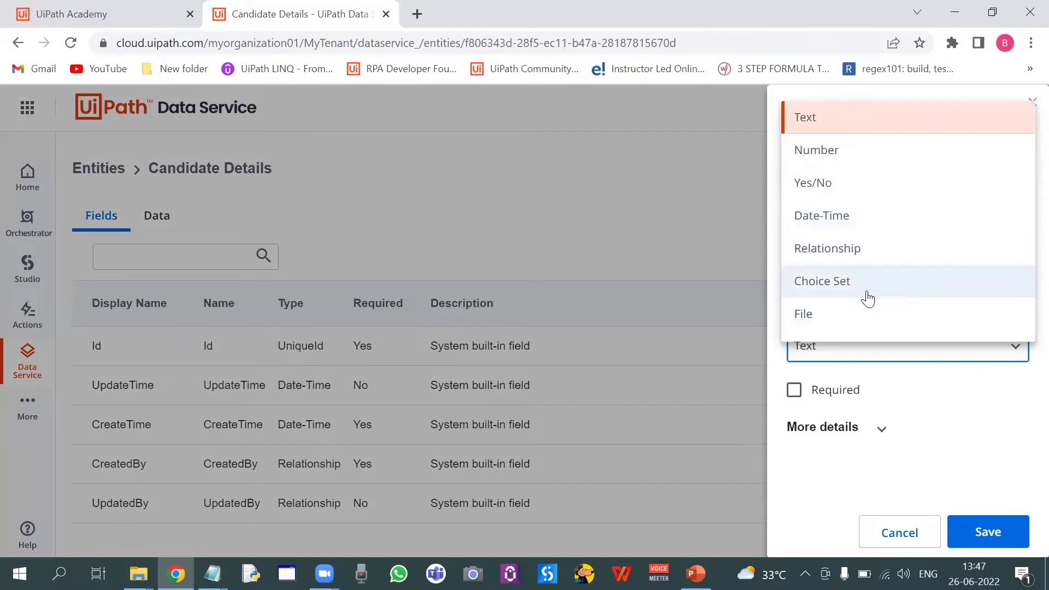
left_click(651, 162)
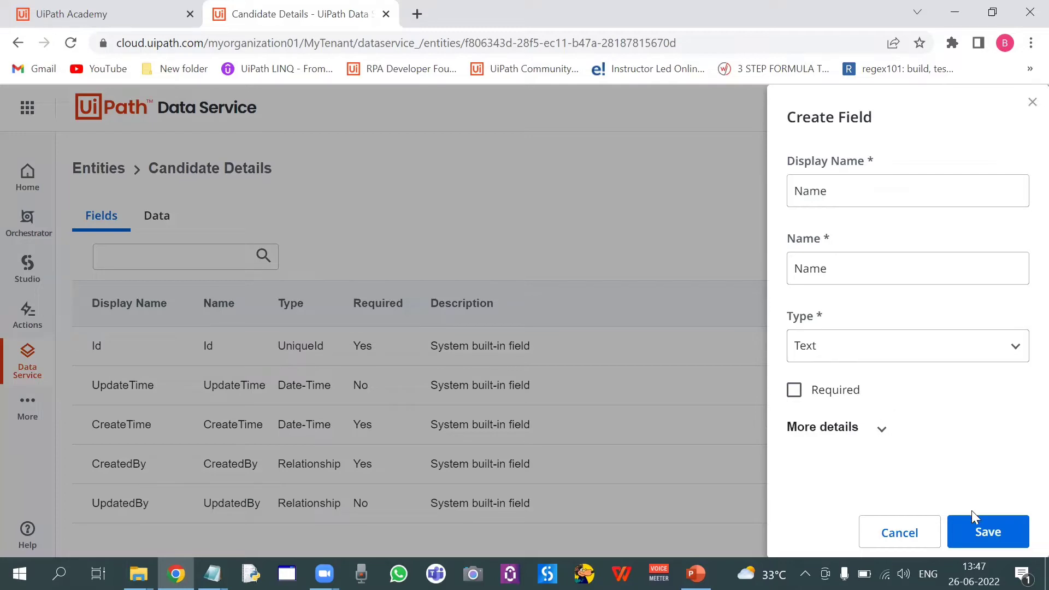
left_click(983, 526)
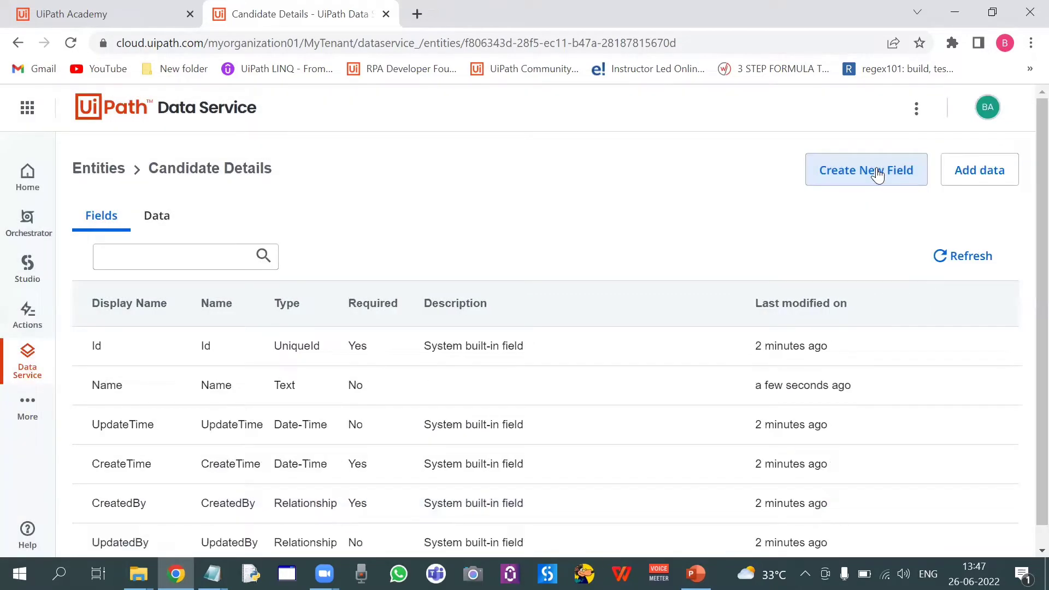
Start a new field with display name Address and type Text
left_click(877, 171)
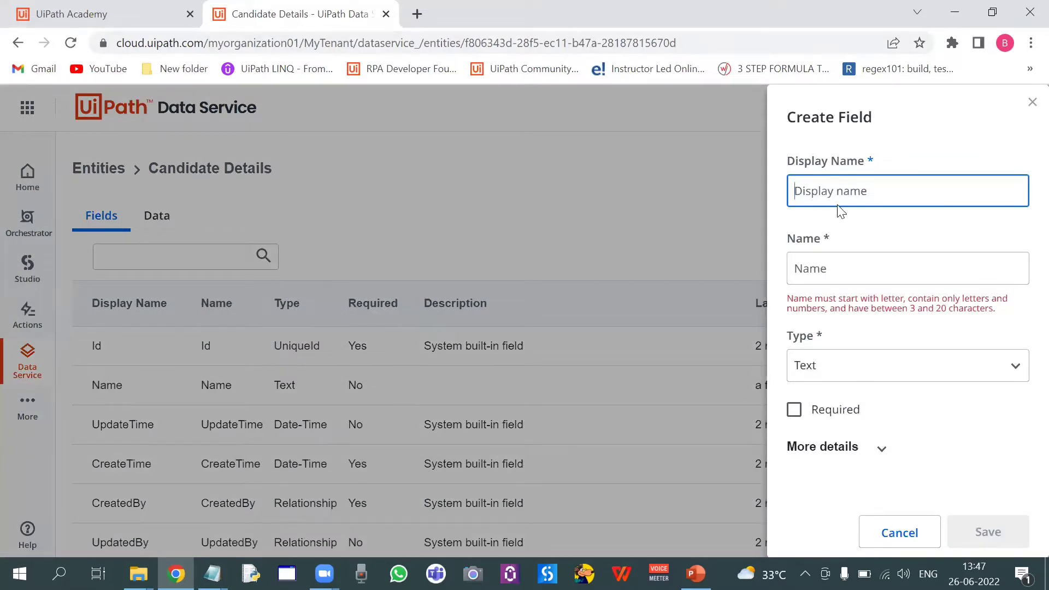
type("Address")
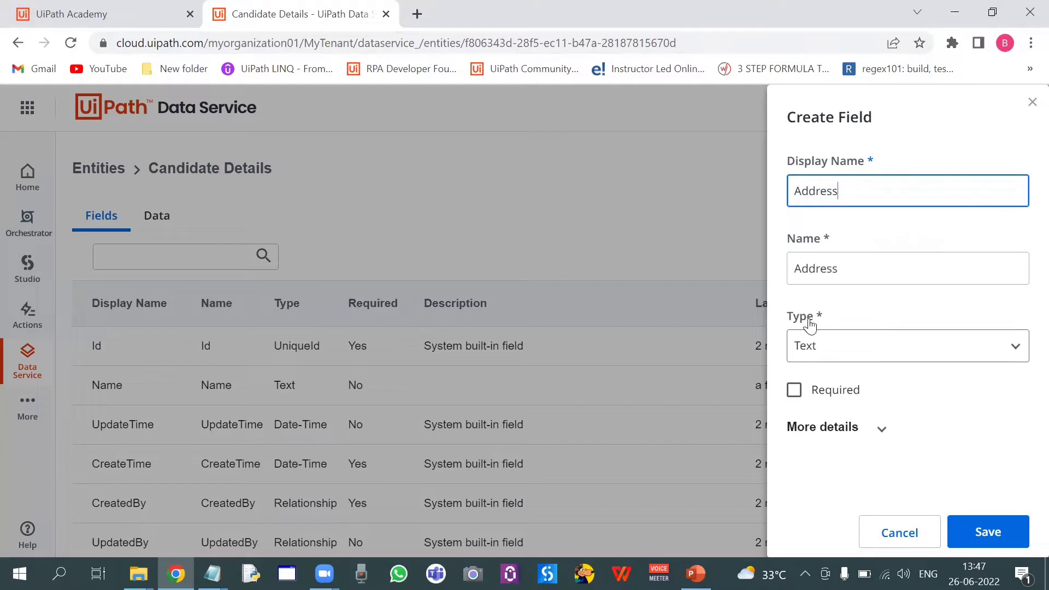
left_click(950, 356)
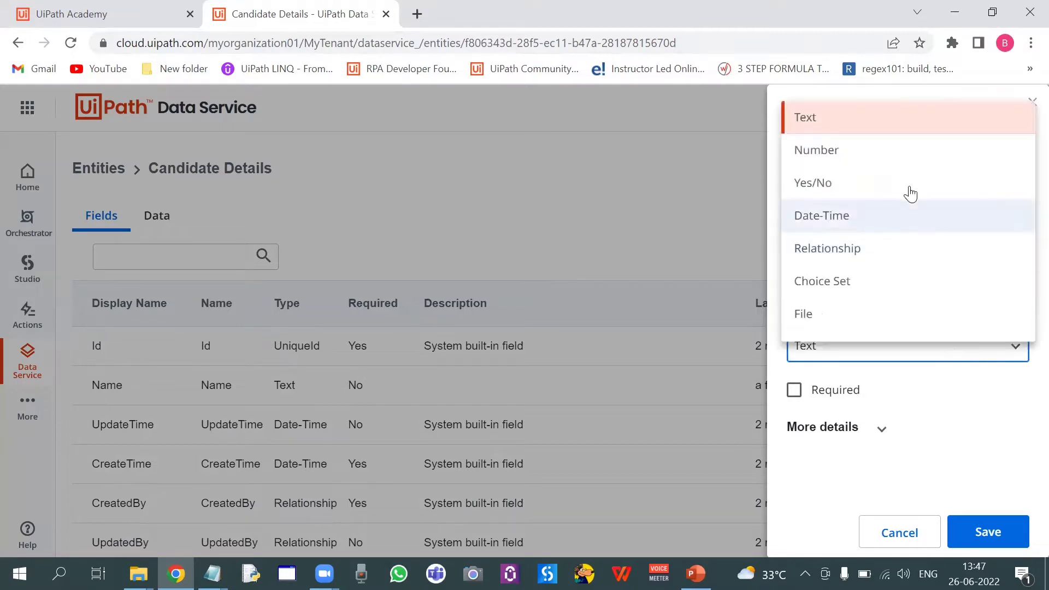
left_click(686, 203)
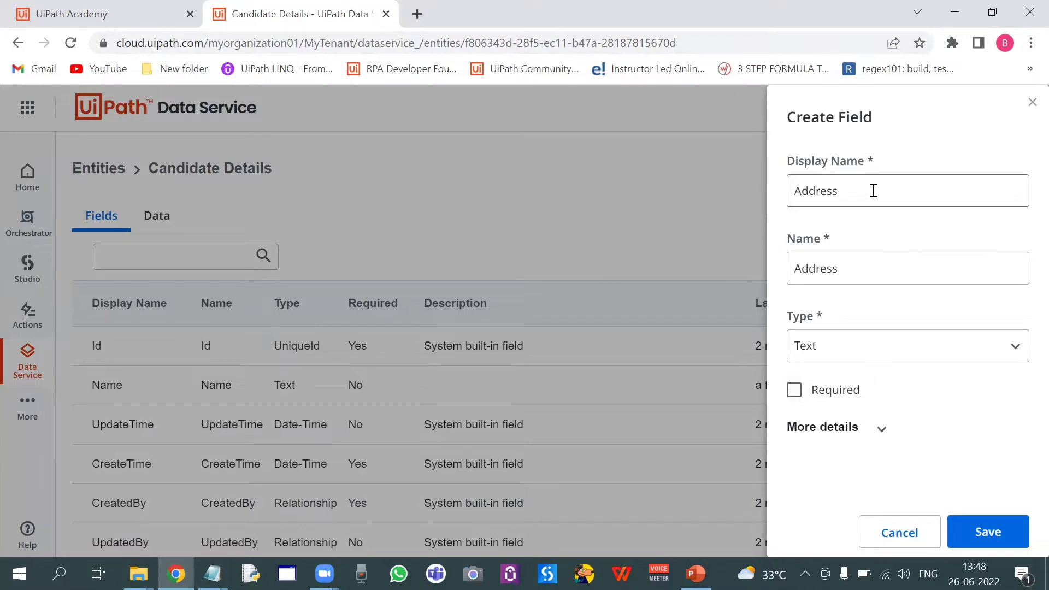
Inspect the field's Required, More details and role-based access options, then save the Address field
left_click(795, 392)
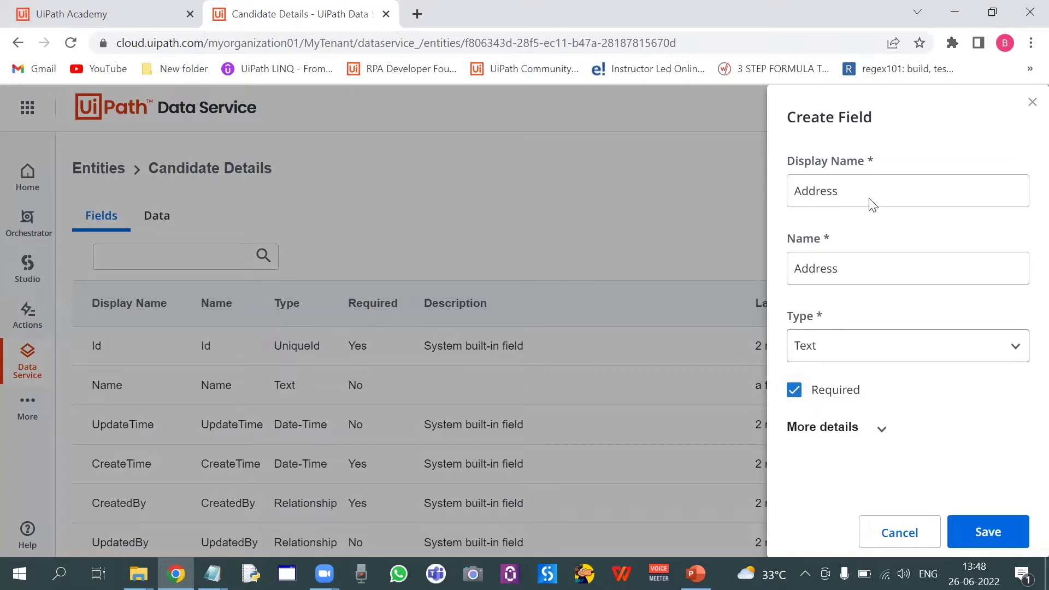
left_click(796, 396)
left_click(869, 434)
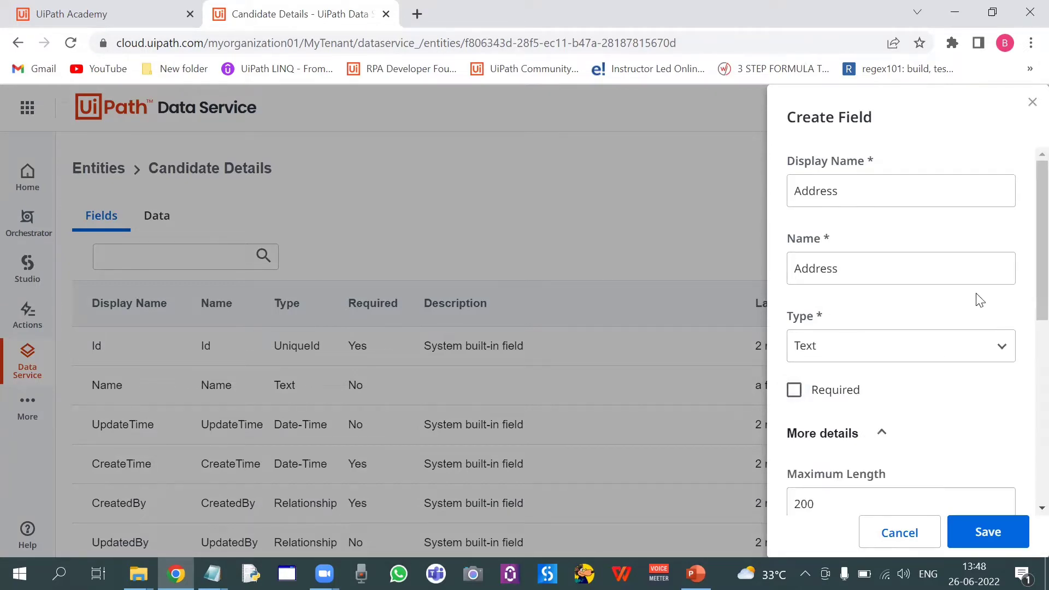
scroll(1025, 284, "down", 1)
scroll(1025, 323, "down", 3)
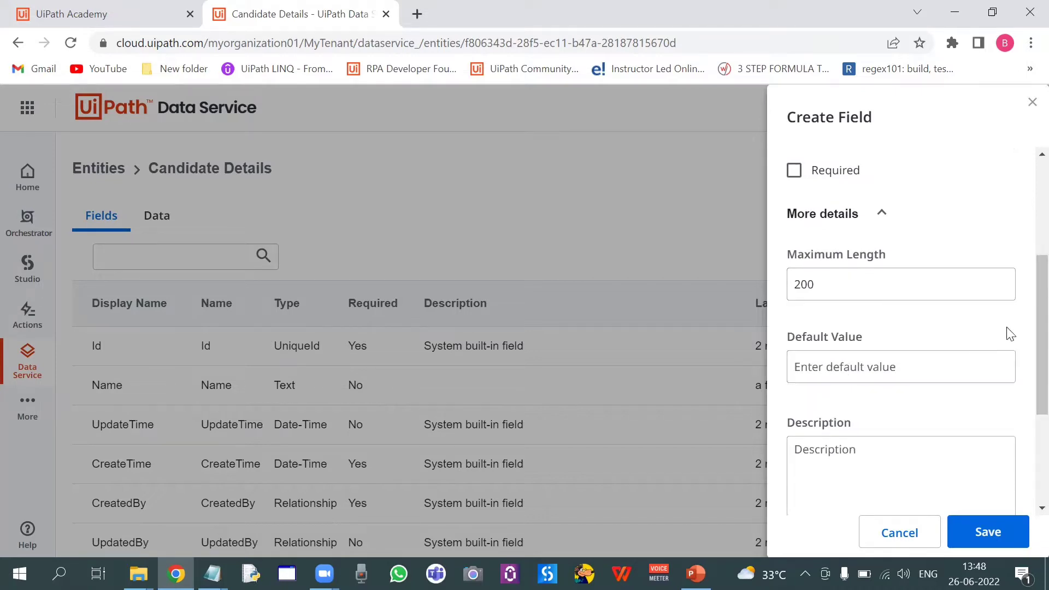
scroll(1025, 339, "down", 3)
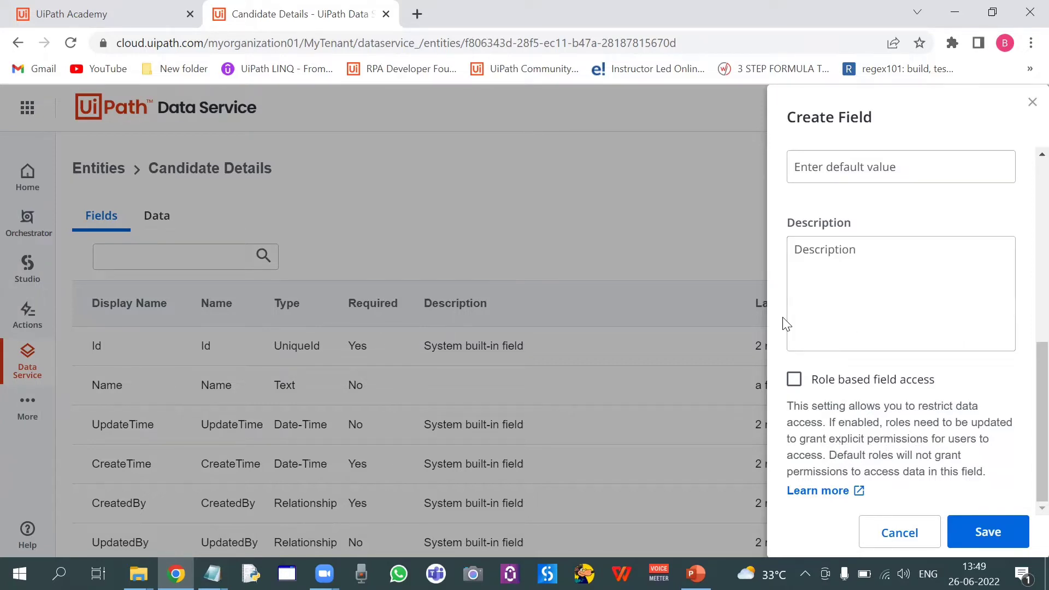
left_click(793, 380)
left_click(793, 379)
scroll(1026, 413, "up", 10)
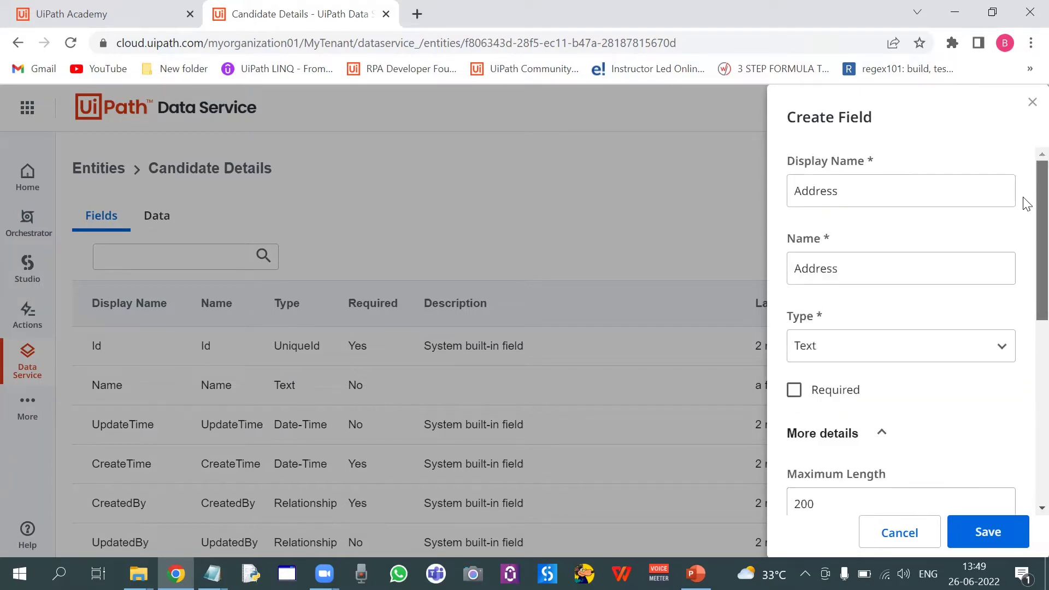
left_click(981, 532)
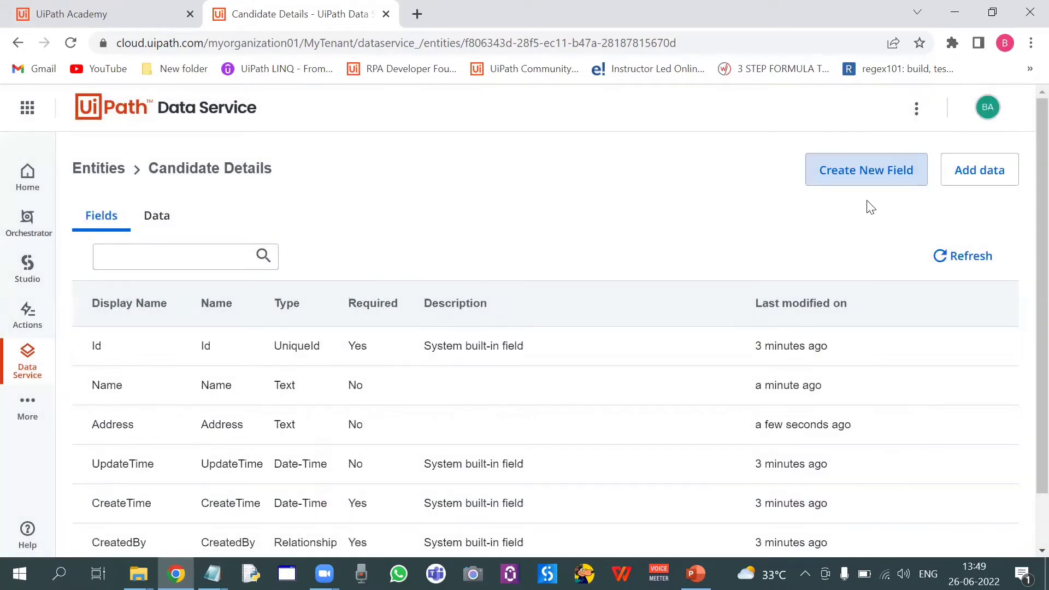
Add a Number field named Phone Number to the entity
left_click(855, 174)
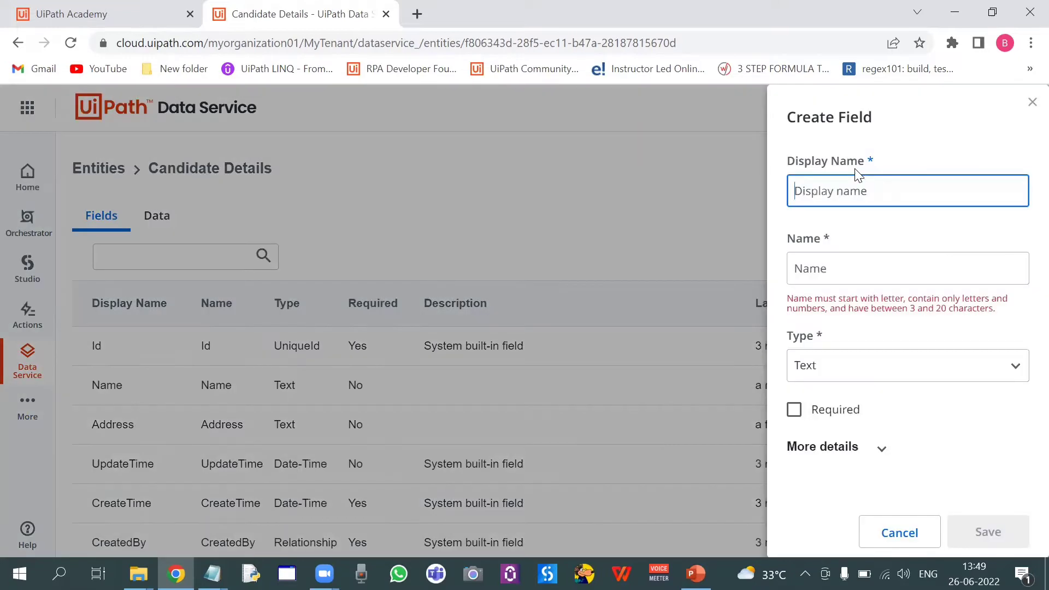
type("Phone")
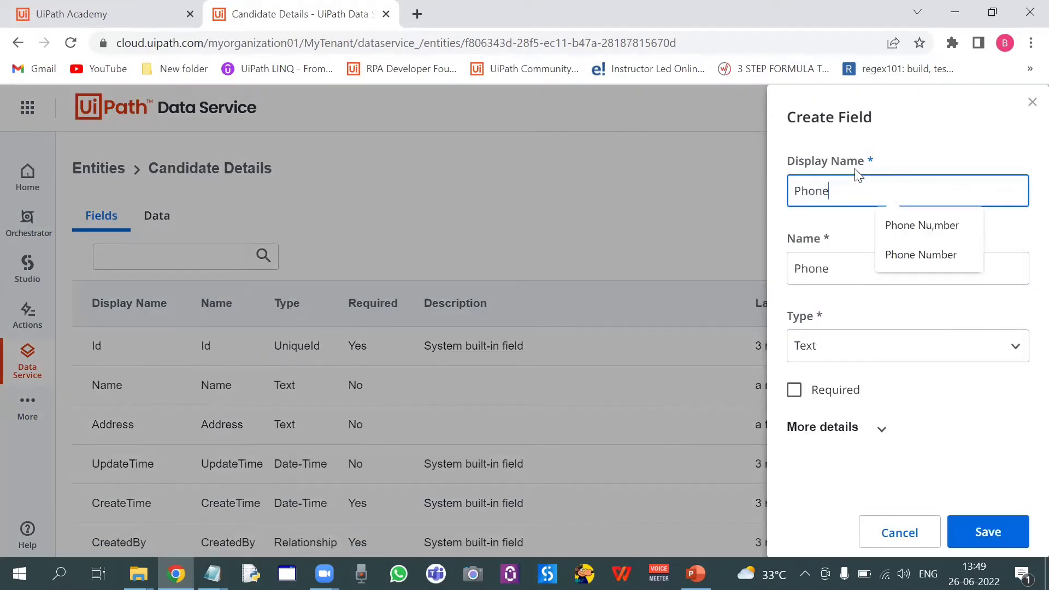
type(" Number")
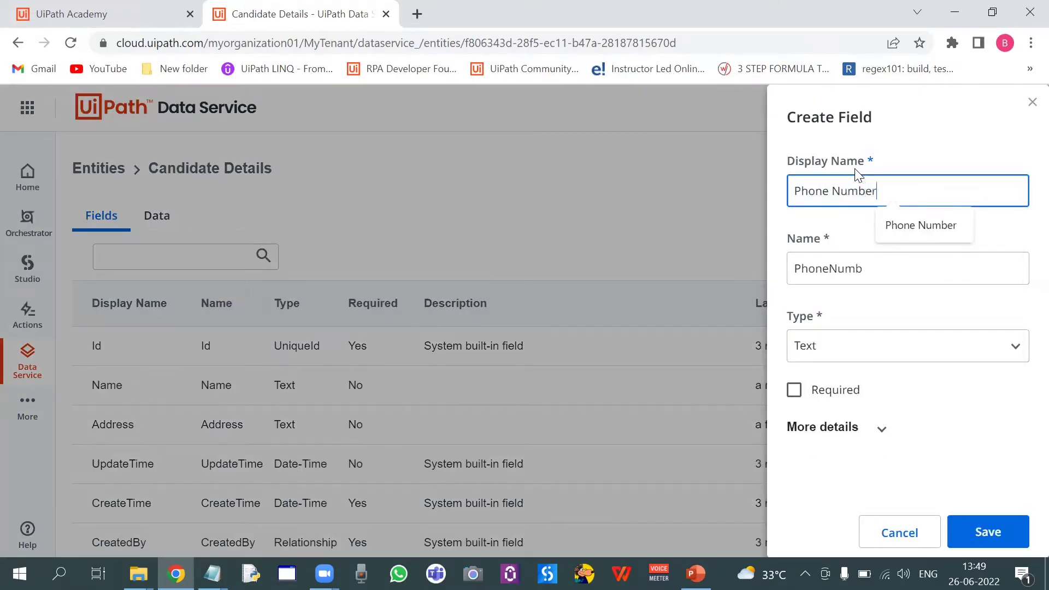
left_click(992, 349)
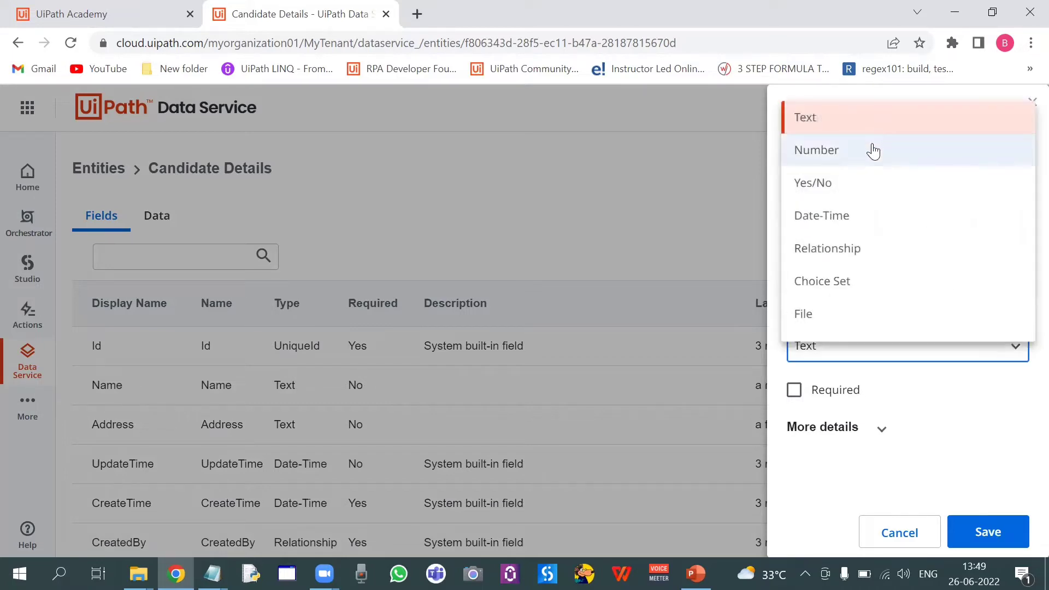
left_click(873, 151)
left_click(974, 535)
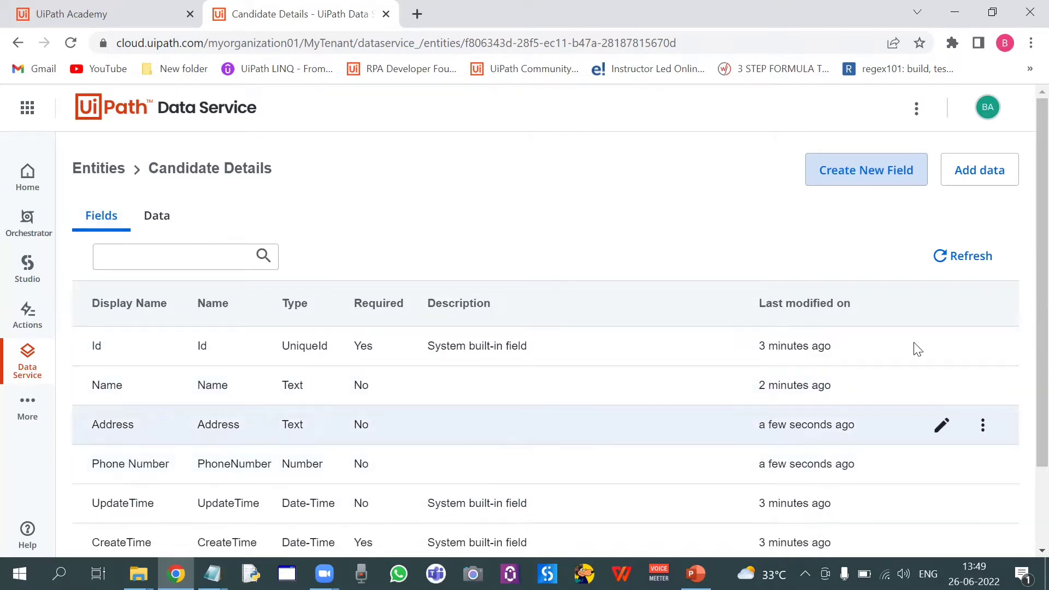
Review the entity's field list against the presentation slide on field types
scroll(1025, 328, "down", 2)
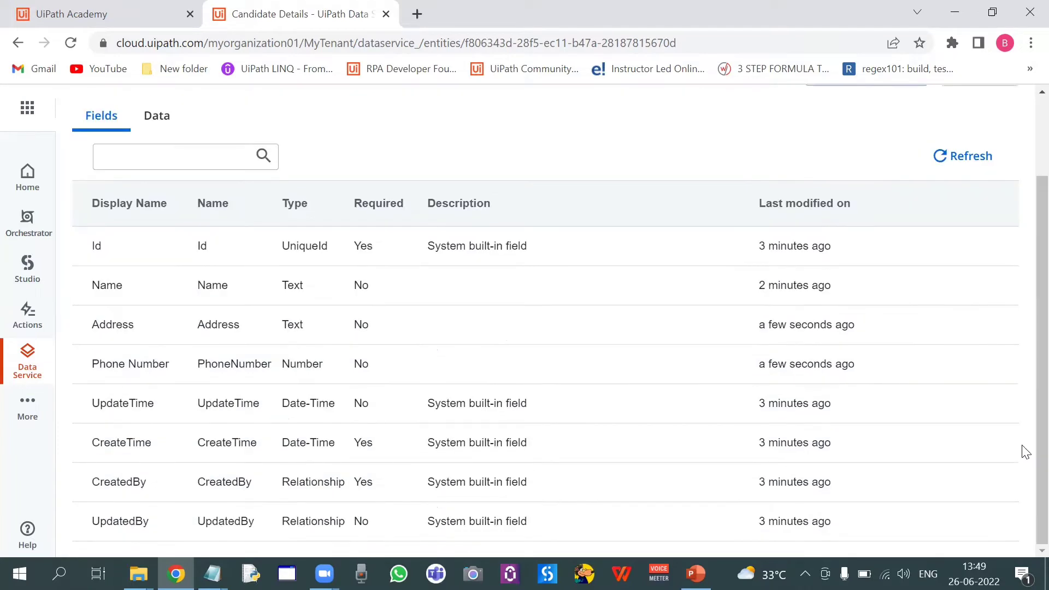
key("alt+Tab")
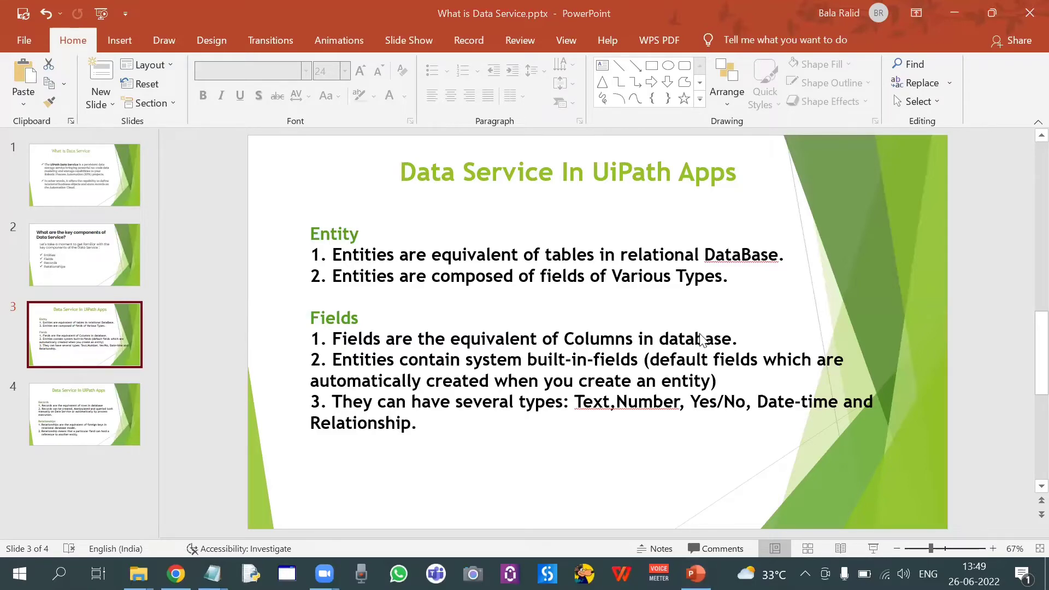
key("alt+Tab")
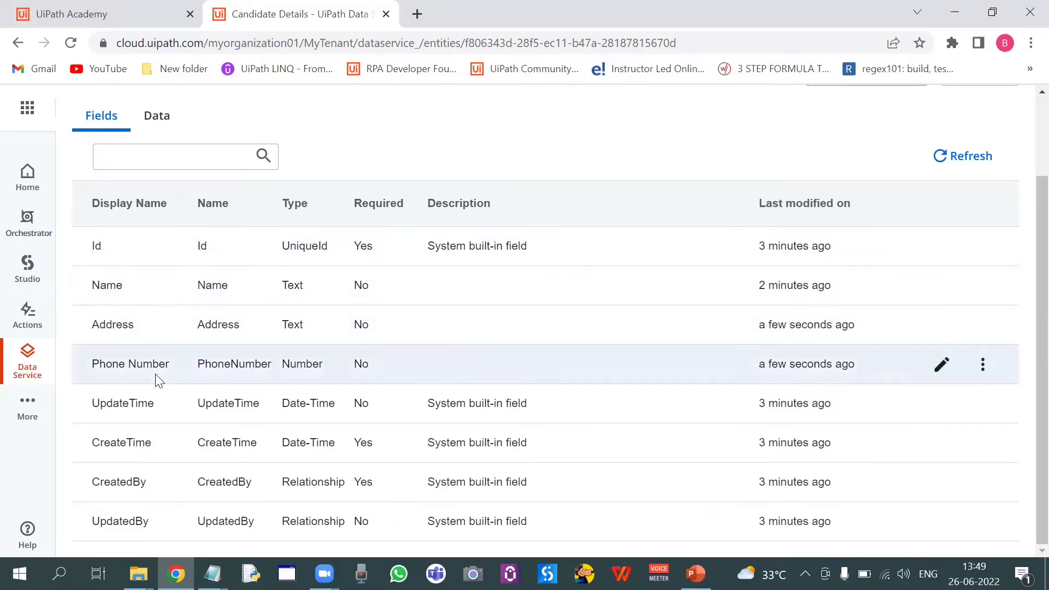
key("alt+Tab")
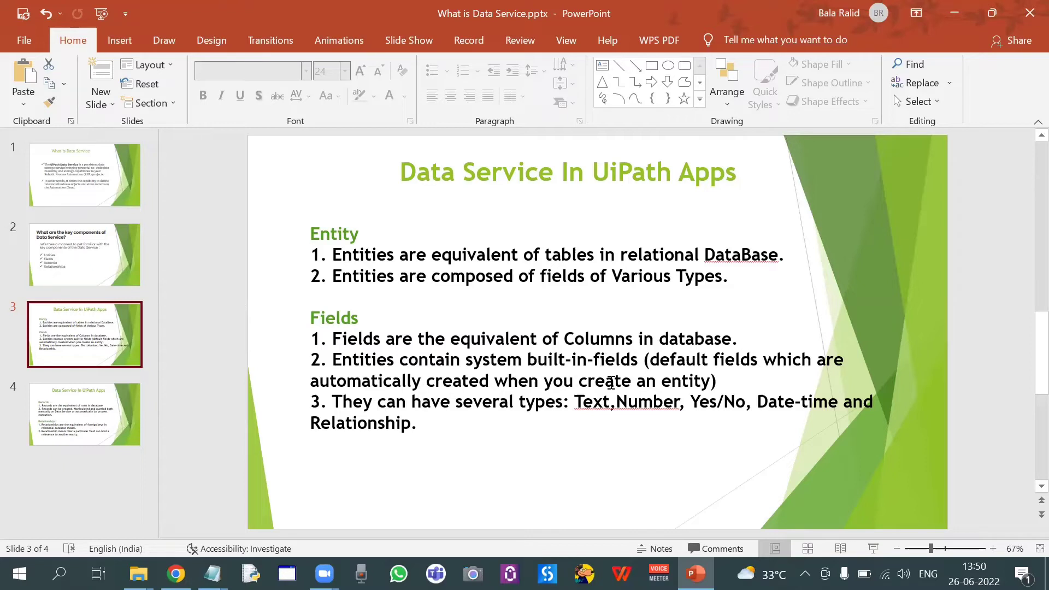
key("alt+Tab")
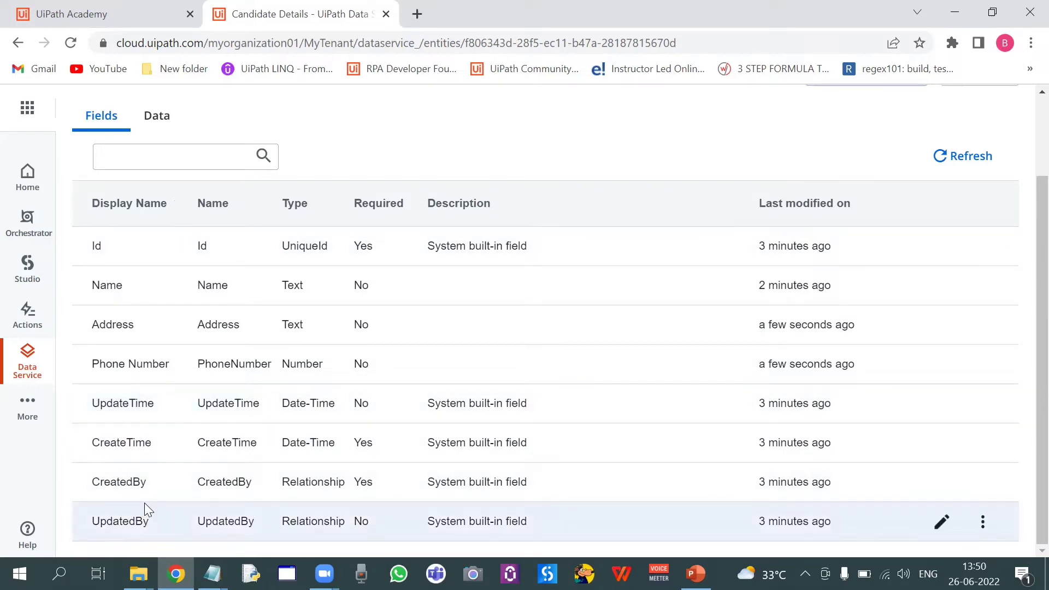
key("alt+Tab")
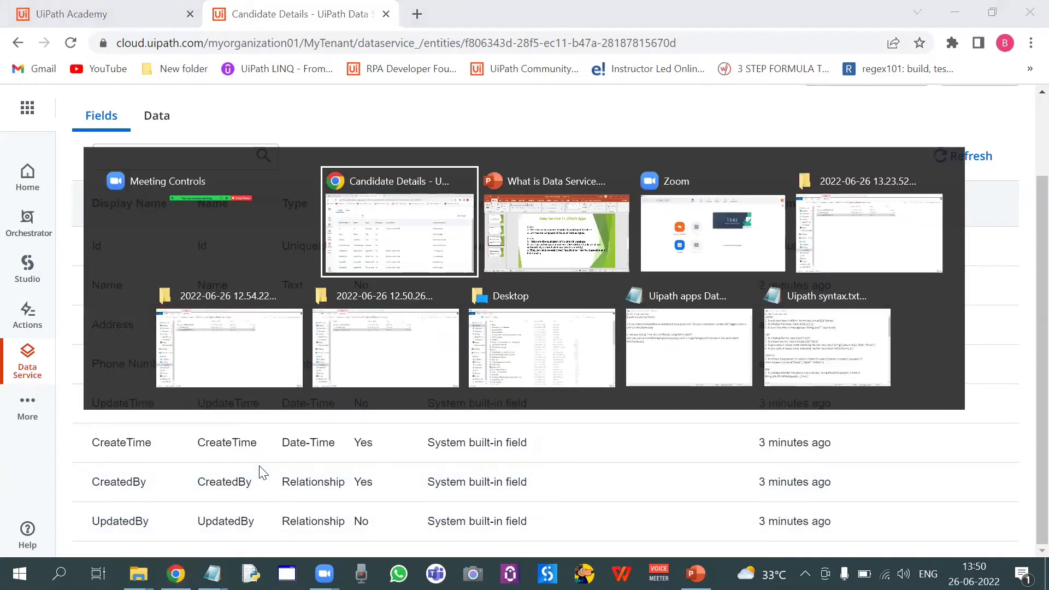
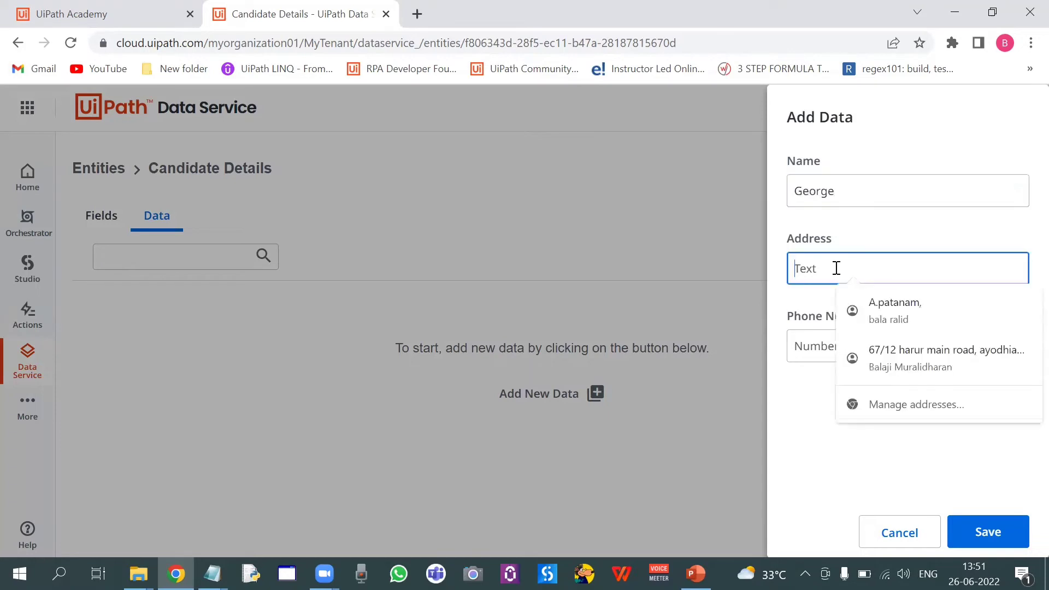
Complete the first candidate record with Address Bangalore and a phone number, then save it
type("Banga")
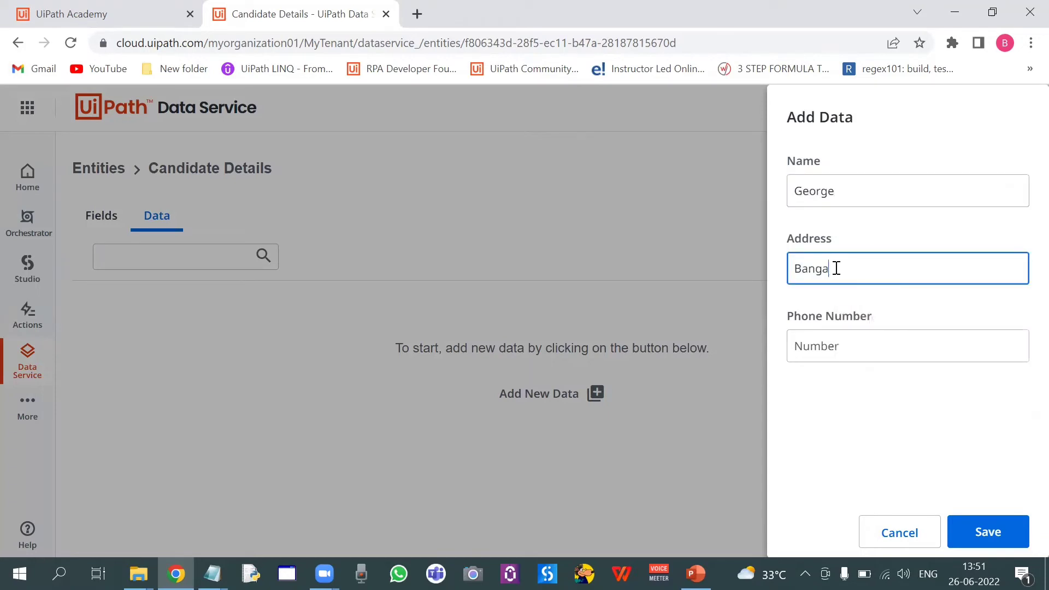
type("lore")
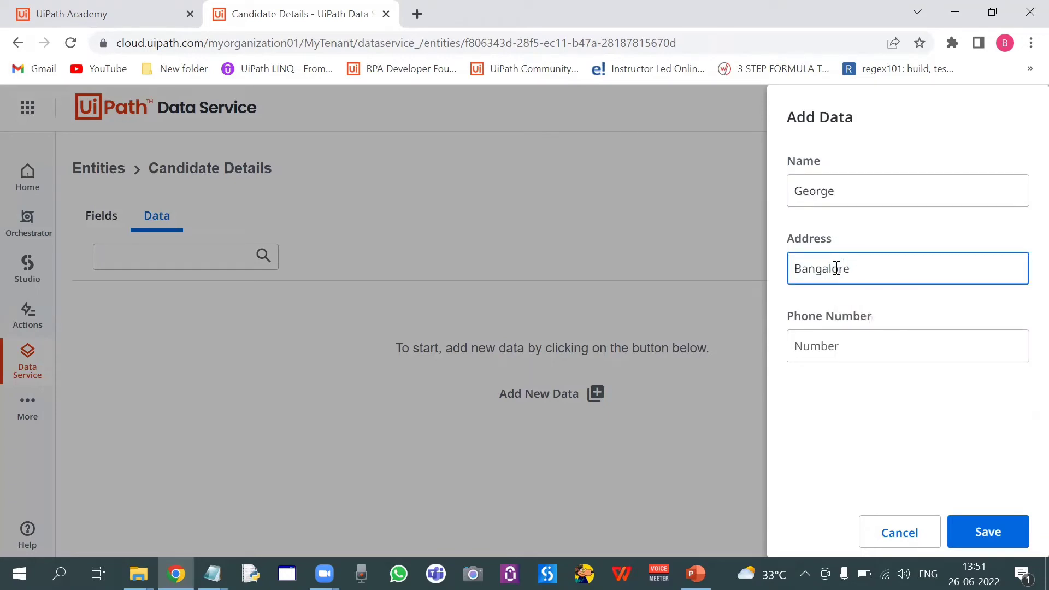
left_click(836, 351)
type("123")
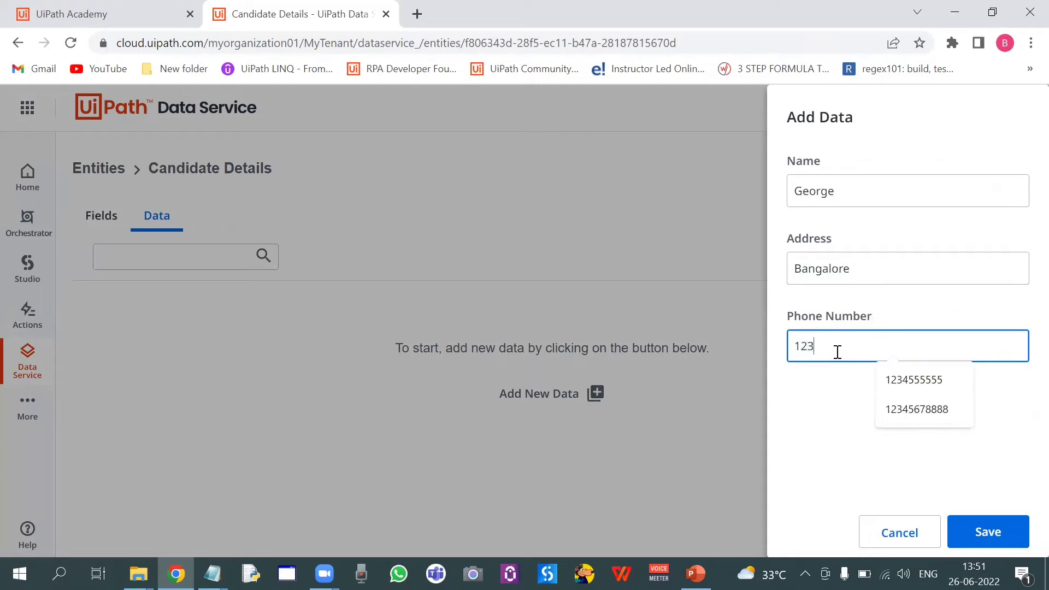
type("4555555")
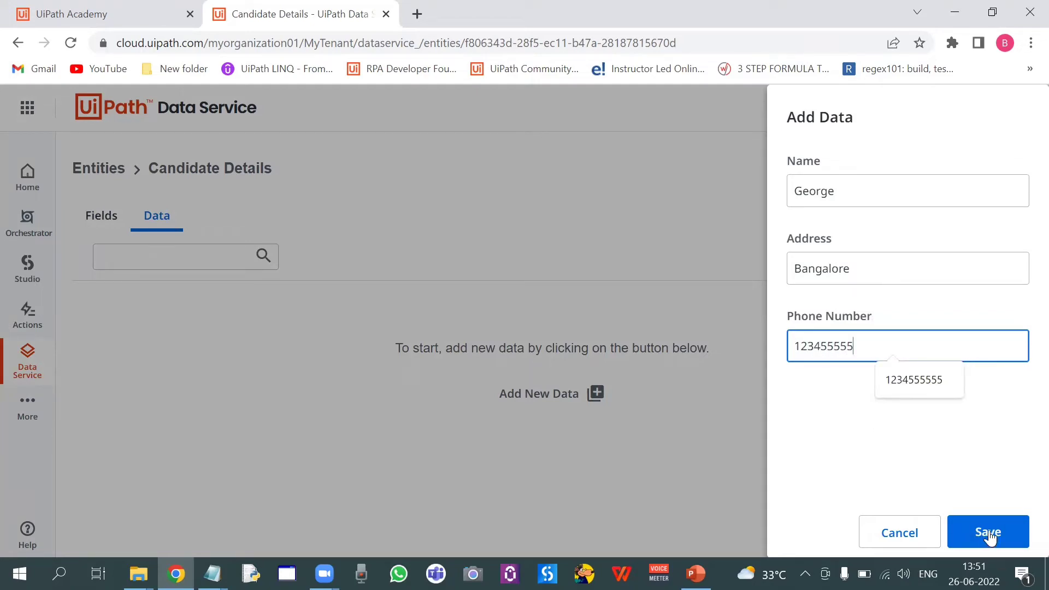
left_click(989, 533)
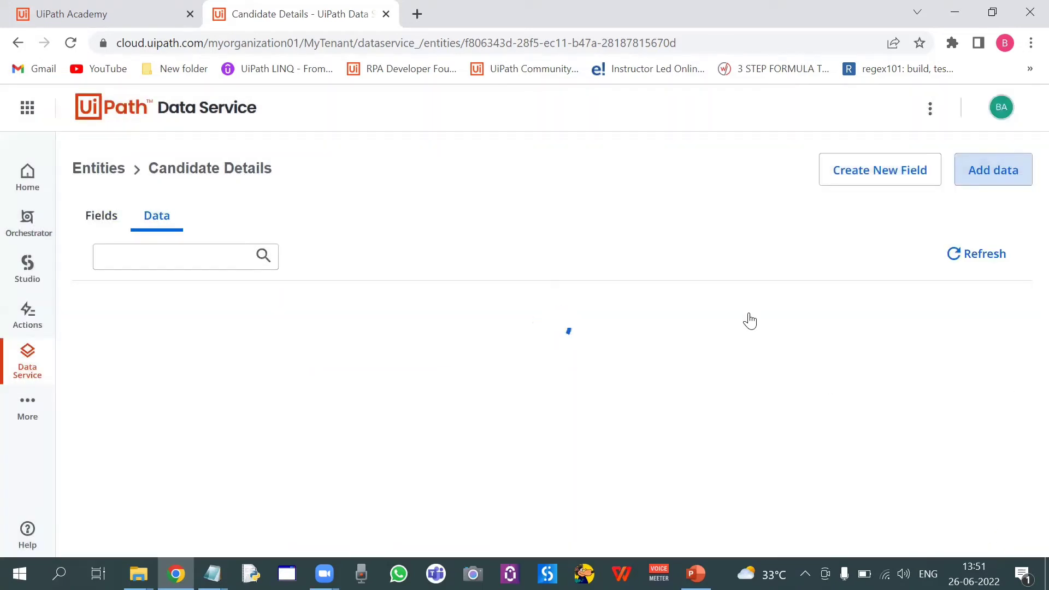
Add a second candidate record with the candidate's name, Address Chennai and a phone number, and save it
mouse_move(368, 358)
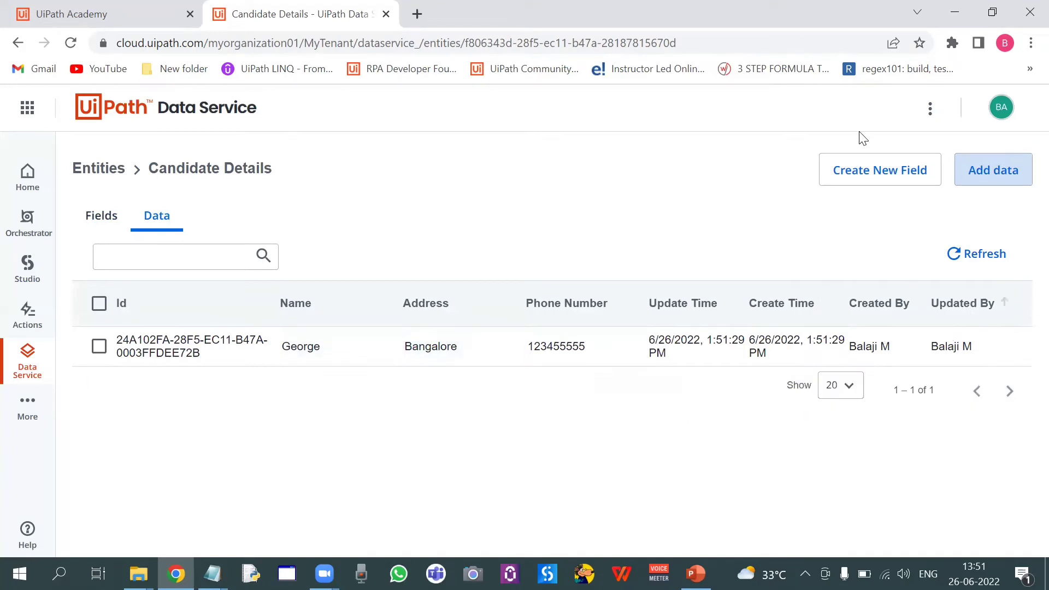
left_click(988, 180)
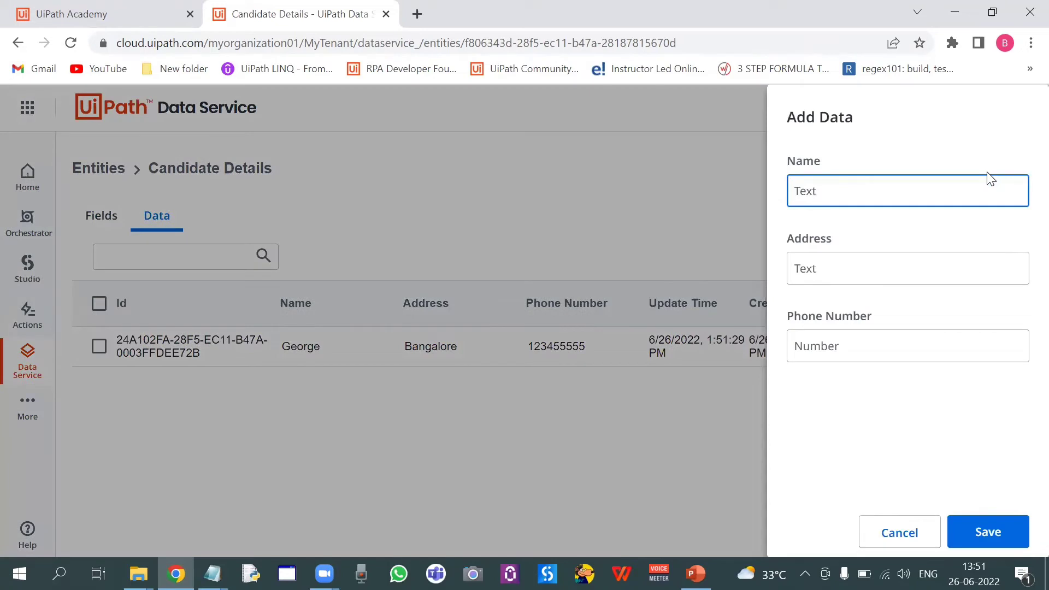
type("Mi")
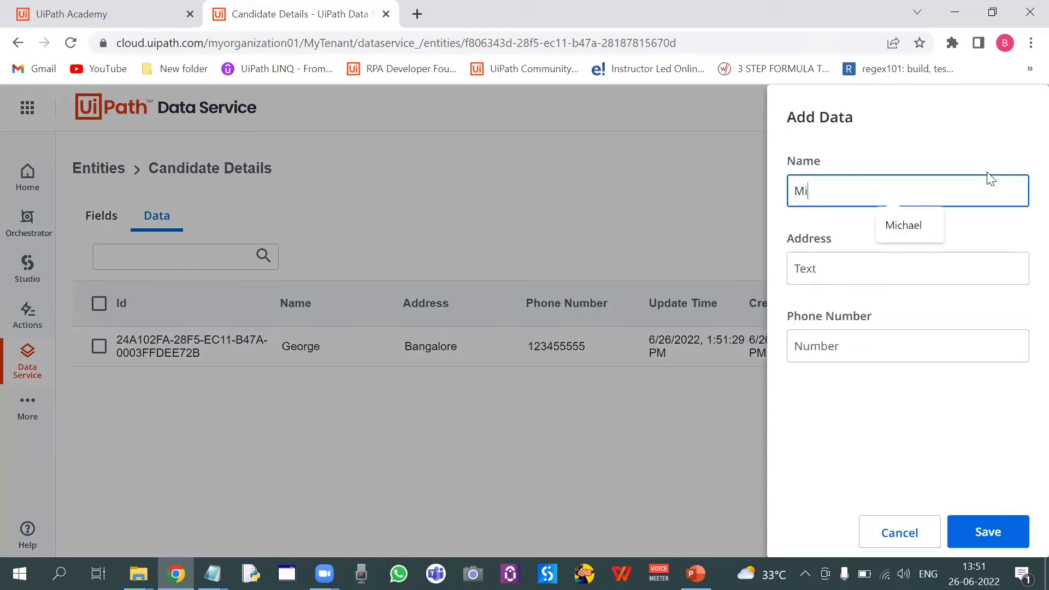
type("chael")
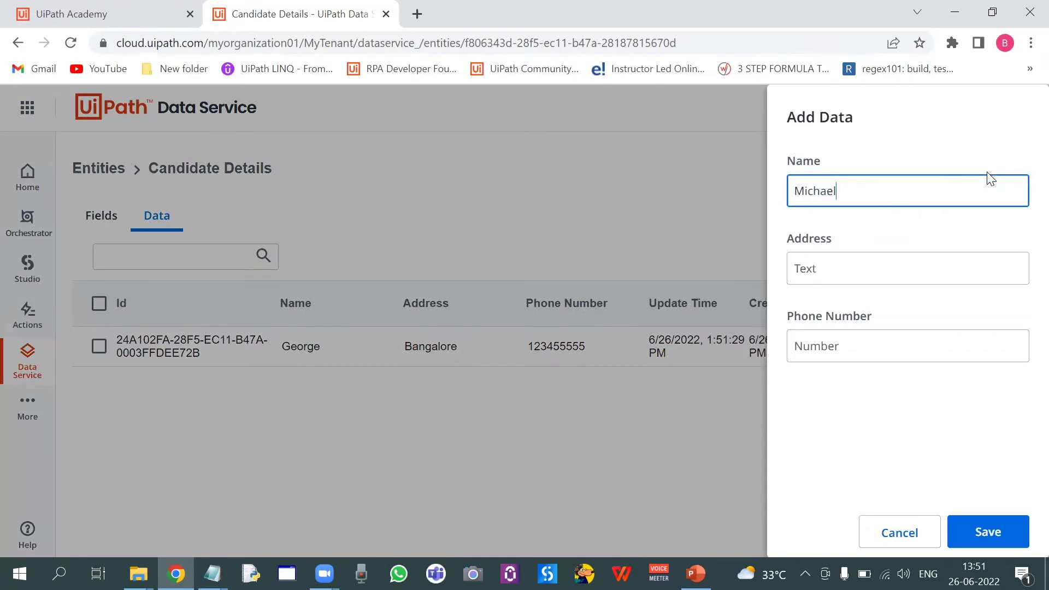
left_click(916, 272)
type("C")
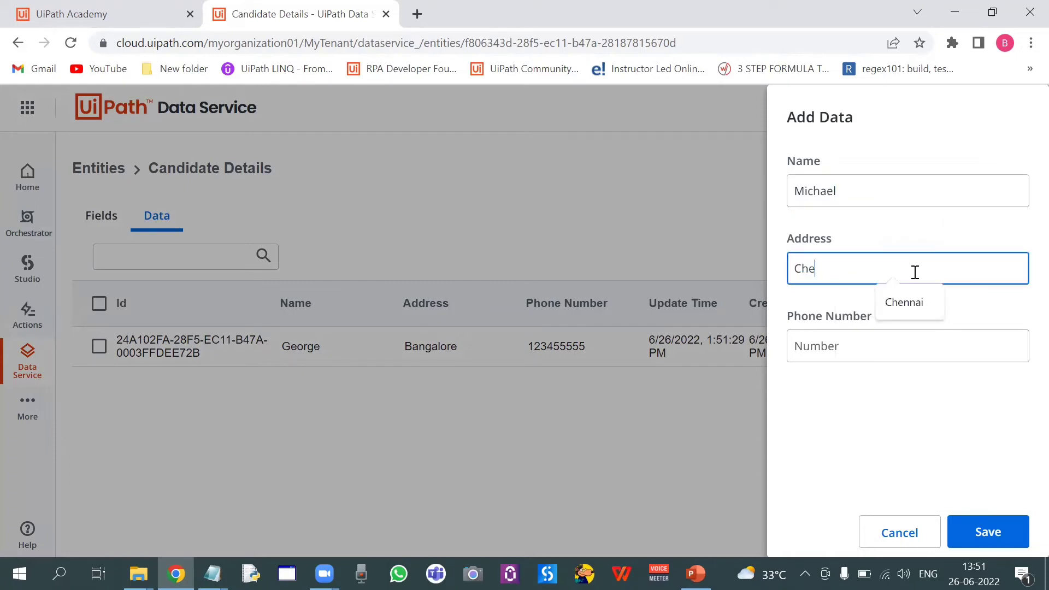
type("he")
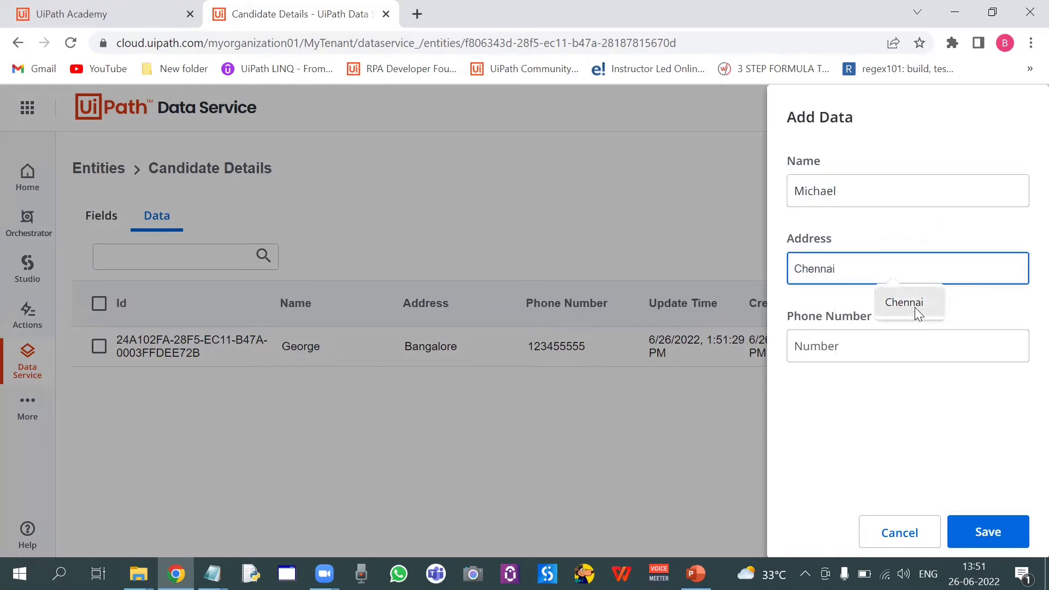
left_click(913, 305)
left_click(877, 342)
type("1234")
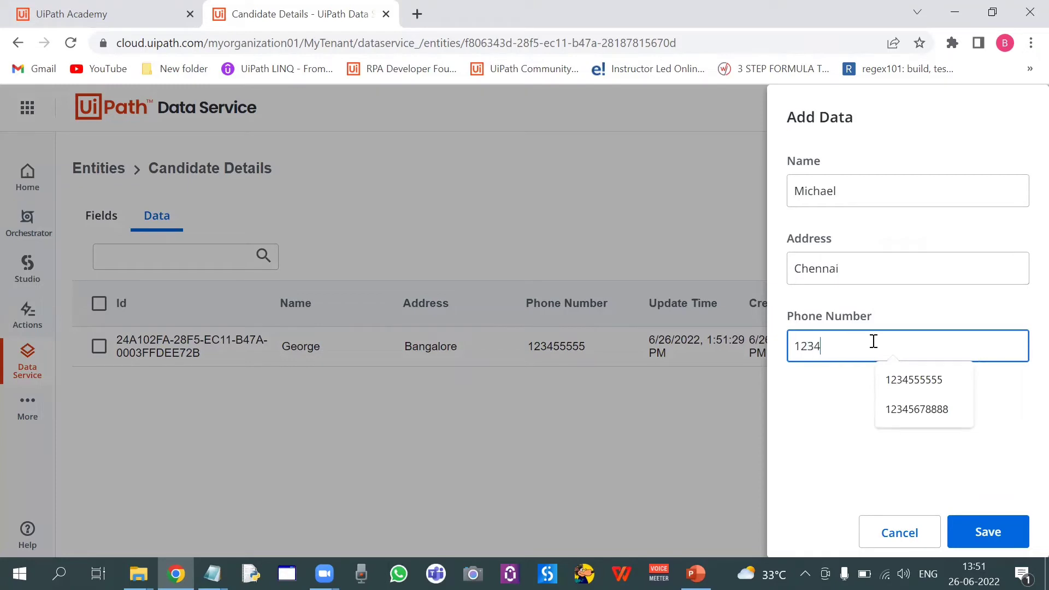
type("6666")
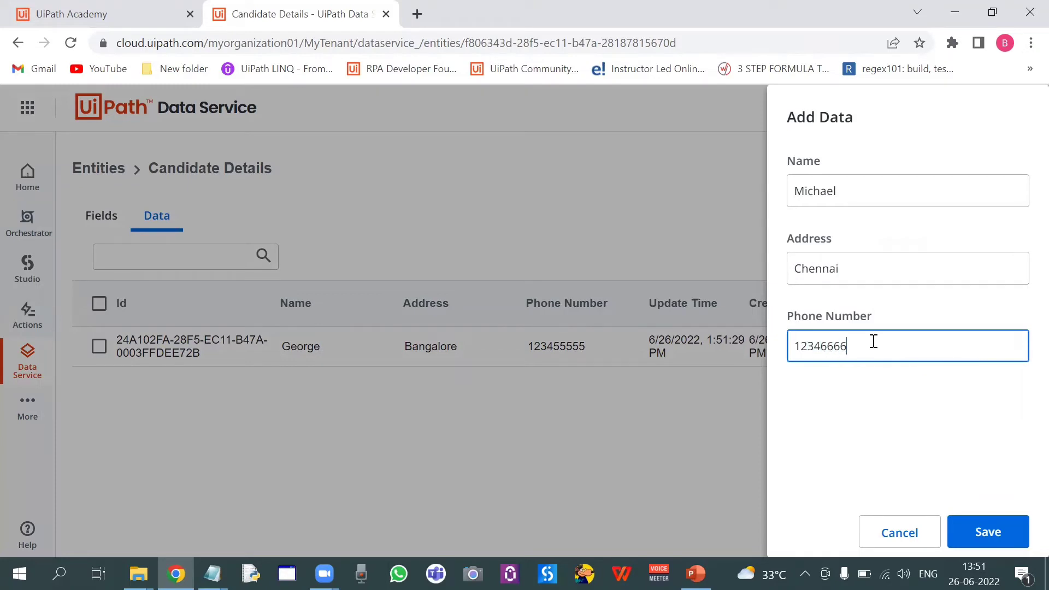
left_click(993, 540)
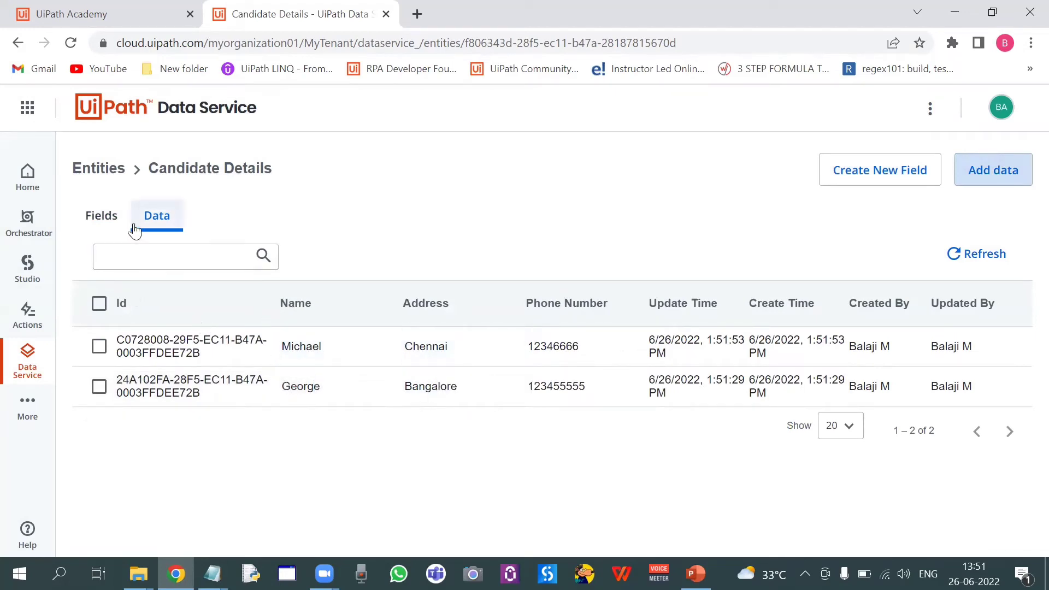
Compare the entity's data records with the presentation slide on records and relationships
key("alt+Tab")
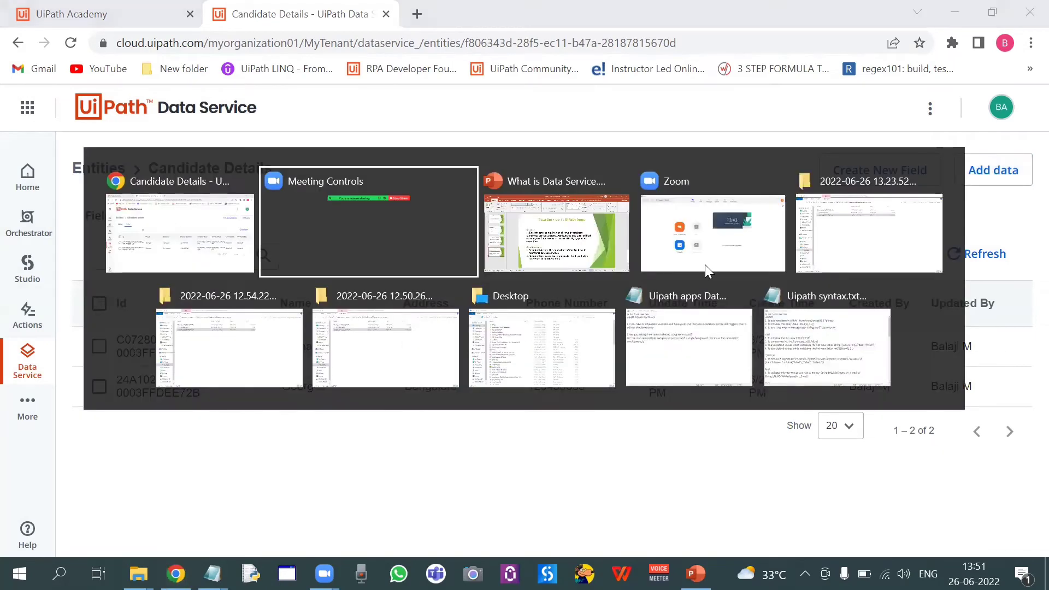
left_click(623, 247)
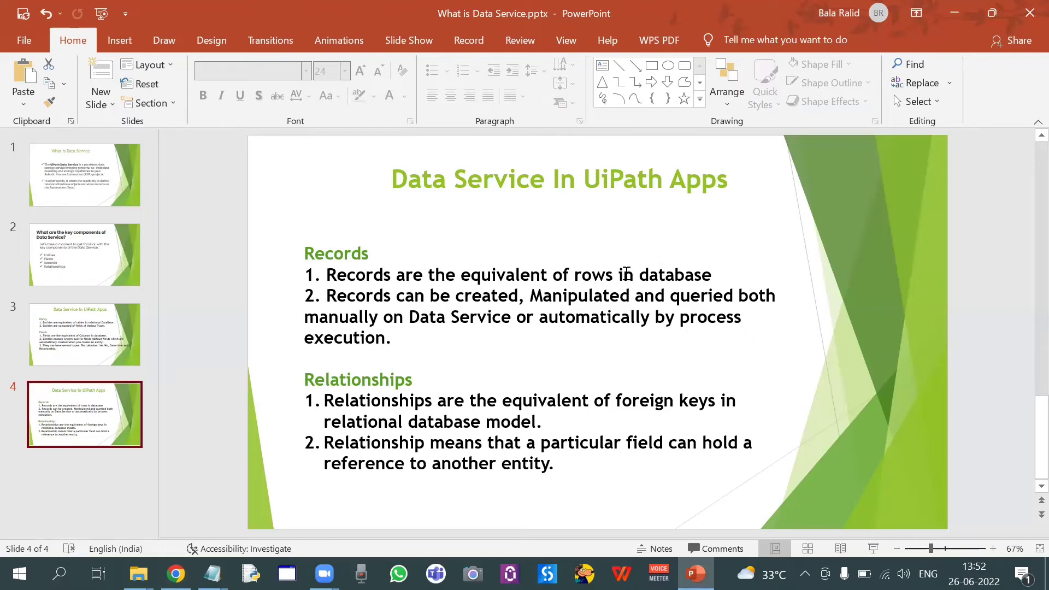
key("alt+Tab")
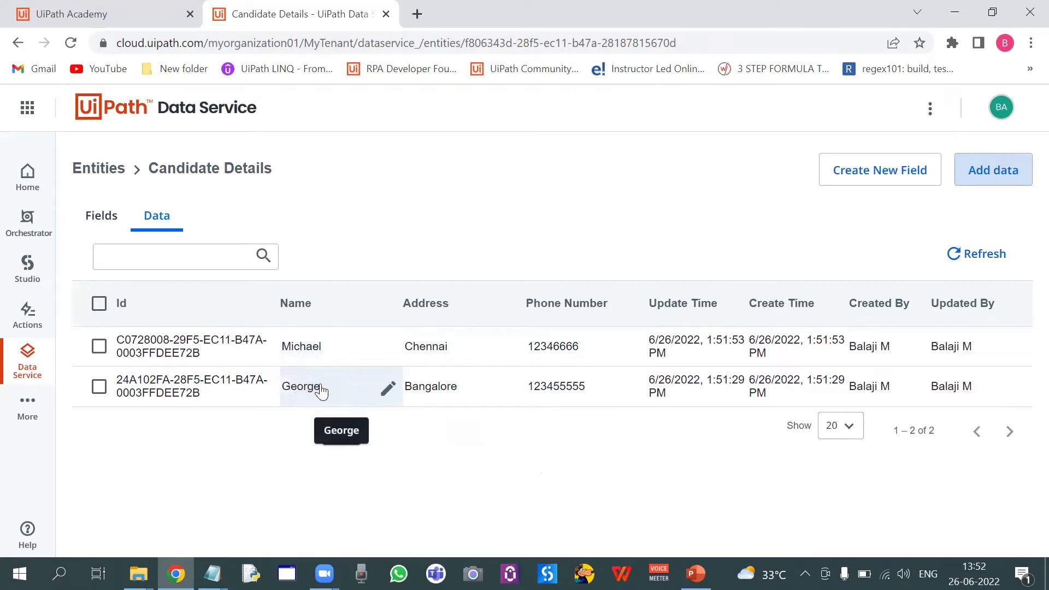
key("alt+Tab")
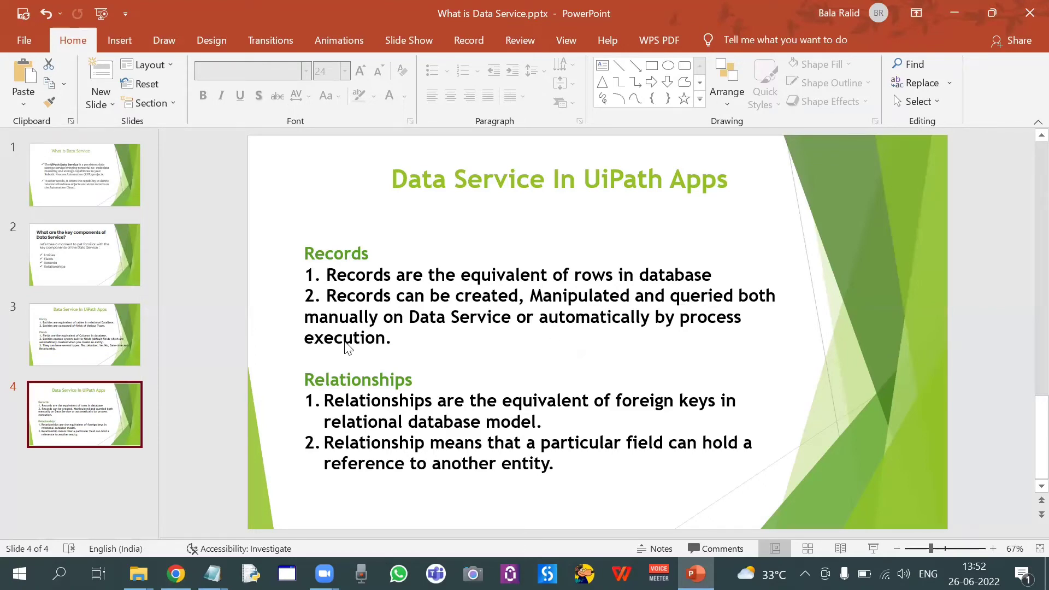
key("alt+Tab")
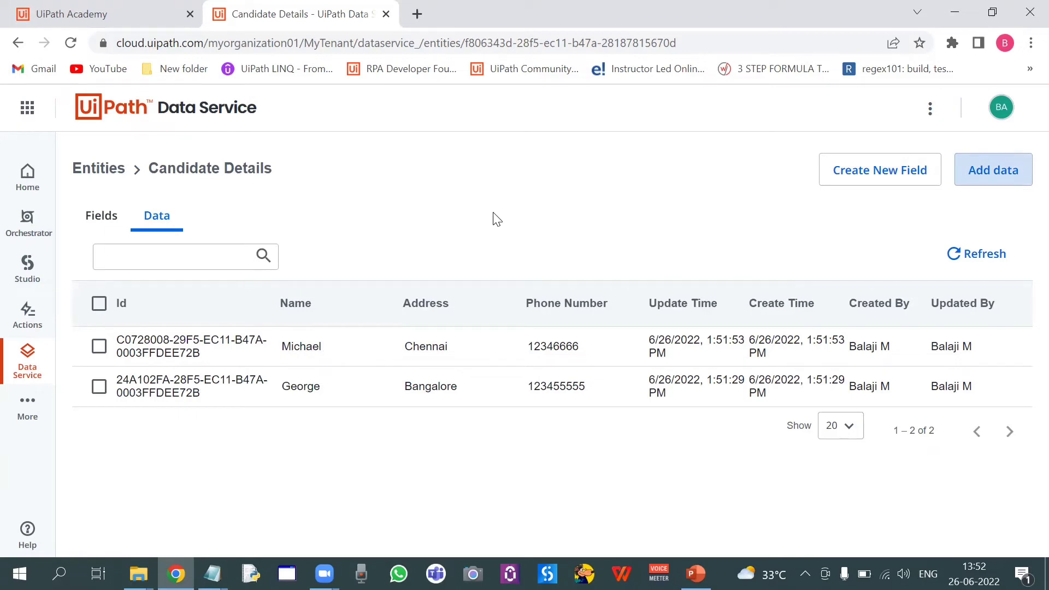
left_click(18, 422)
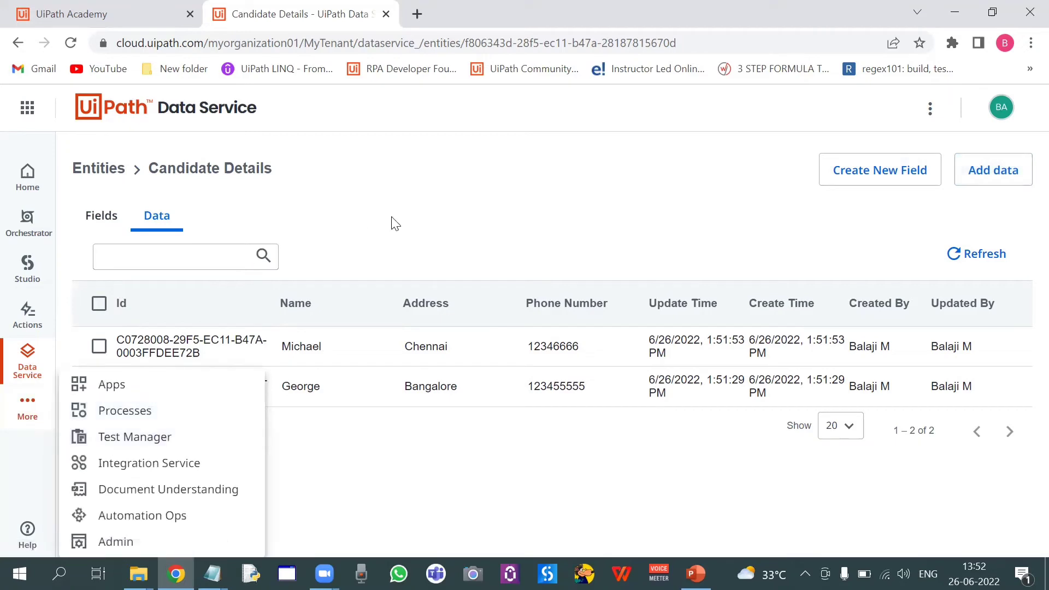
left_click(426, 228)
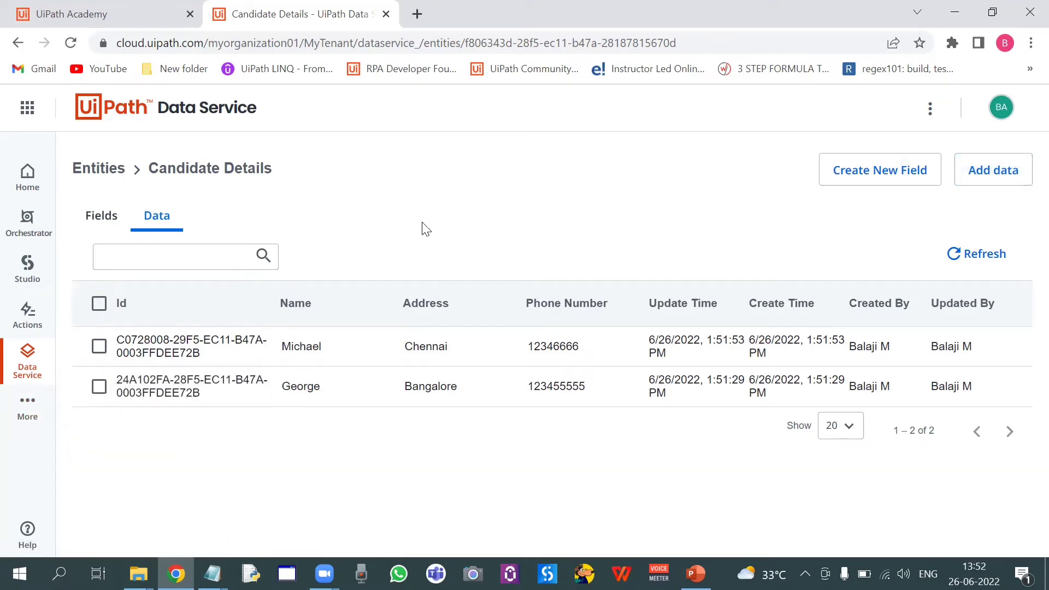
key("alt+Tab")
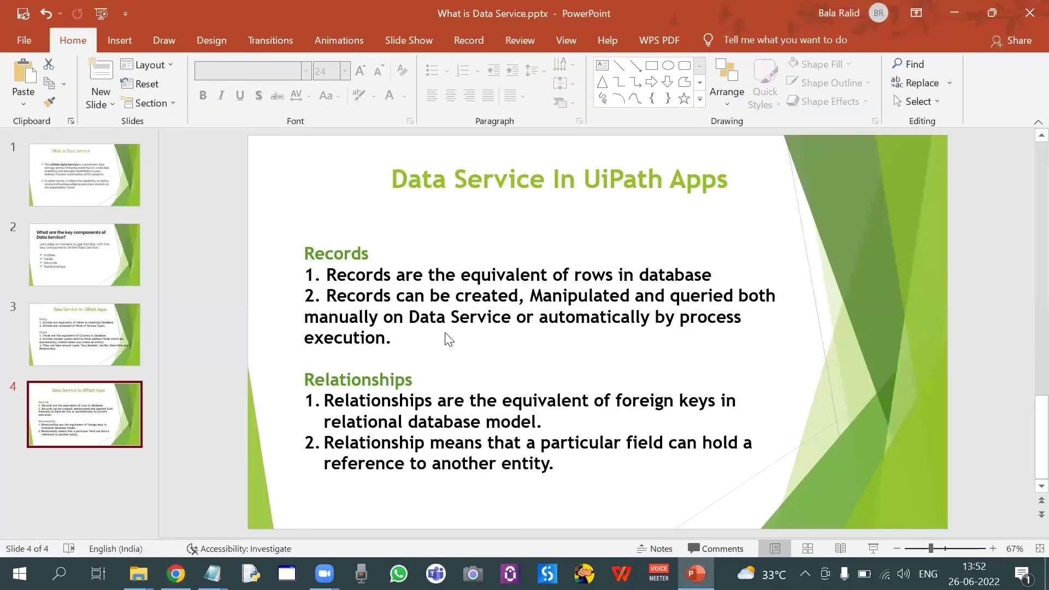
key("alt+Tab")
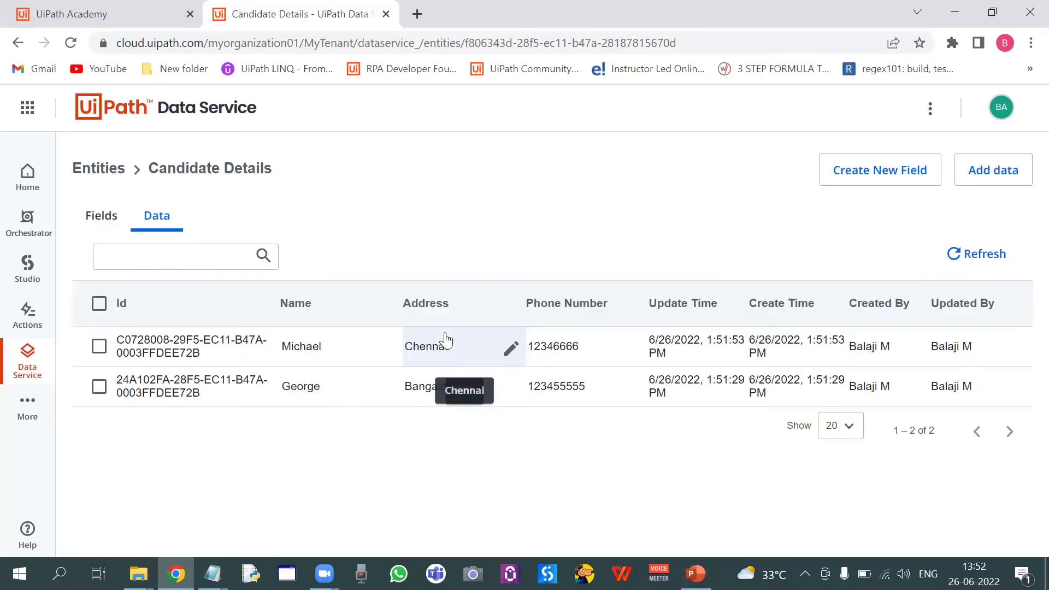
Review the Relationships explanation in the UiPath Academy key concepts diagram against the slide
left_click(135, 19)
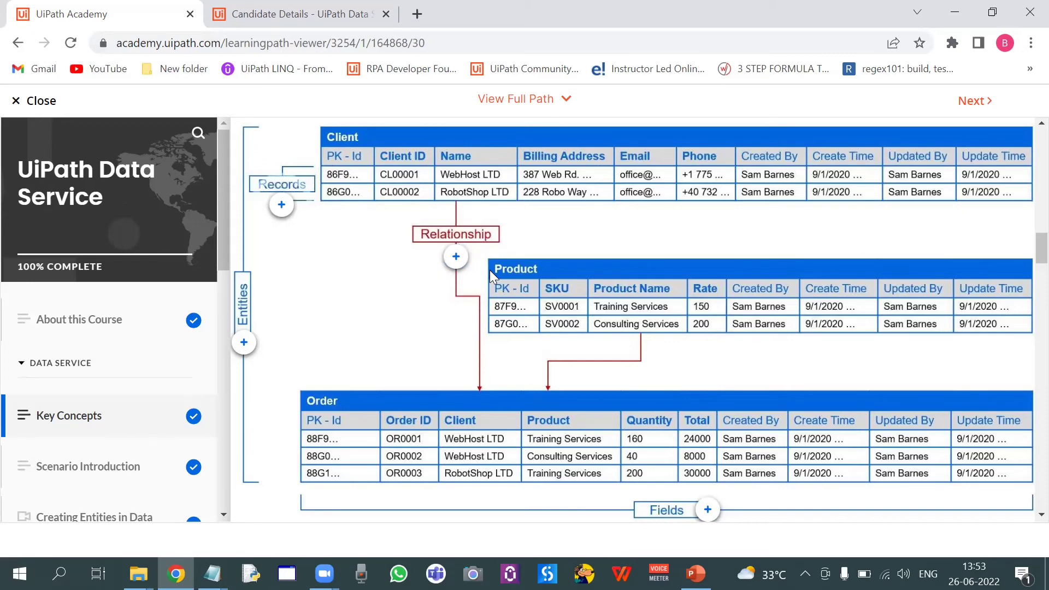
key("alt+Tab")
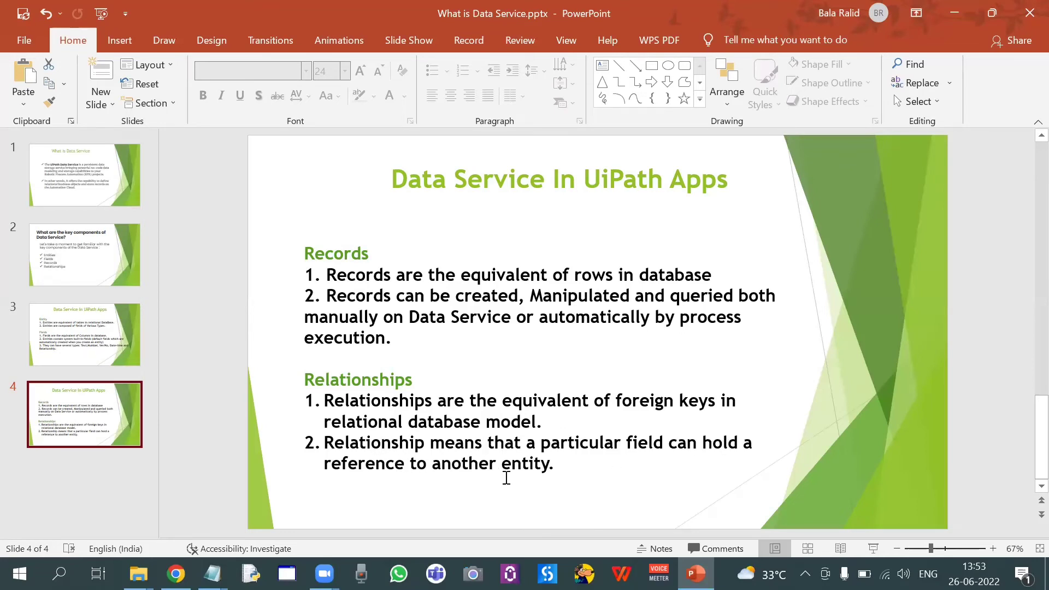
key("alt+Tab")
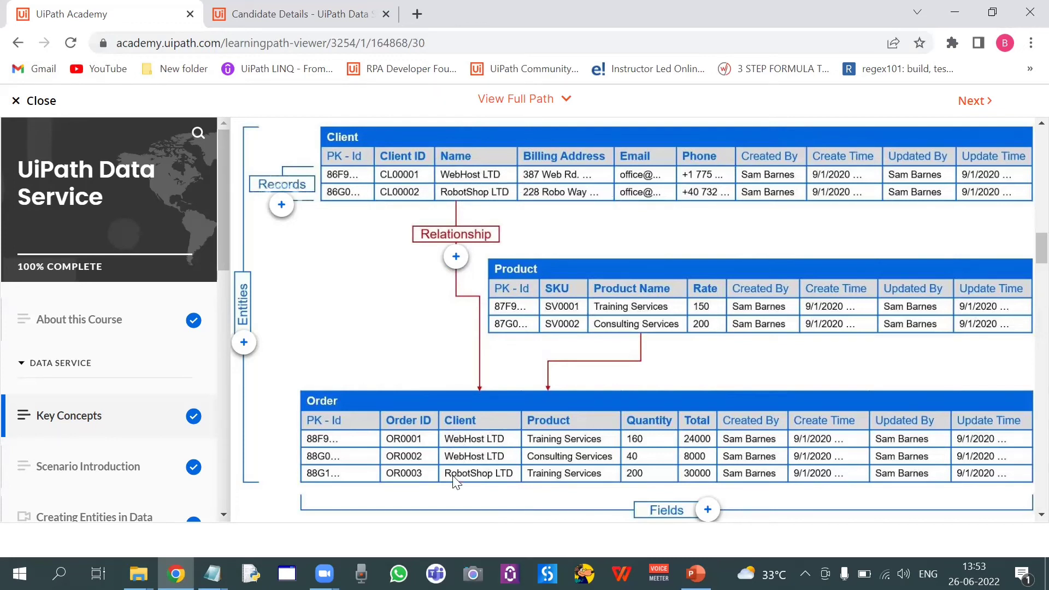
key("alt+Tab")
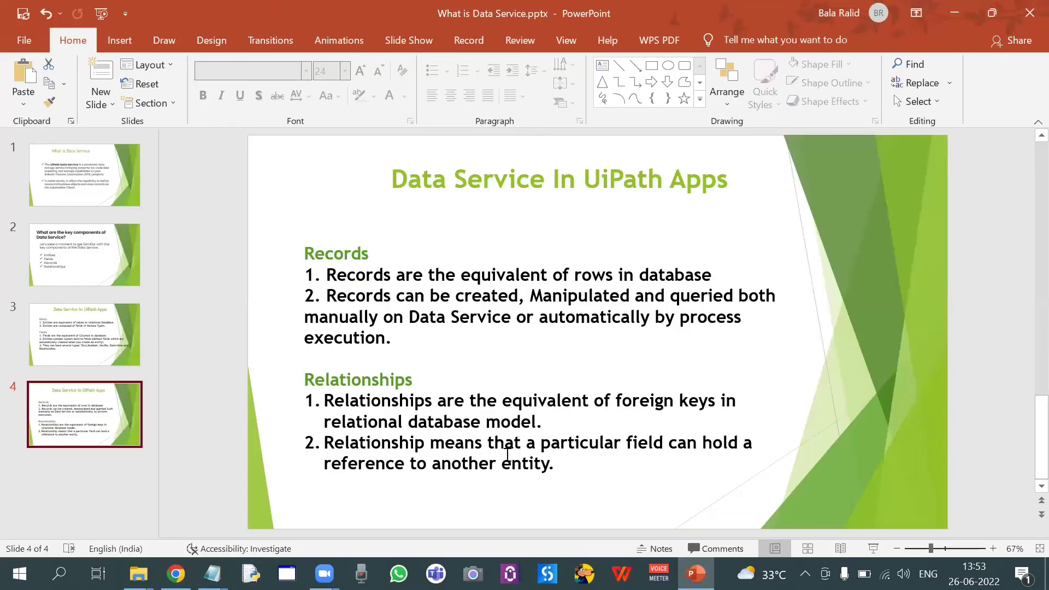
key("alt+Tab")
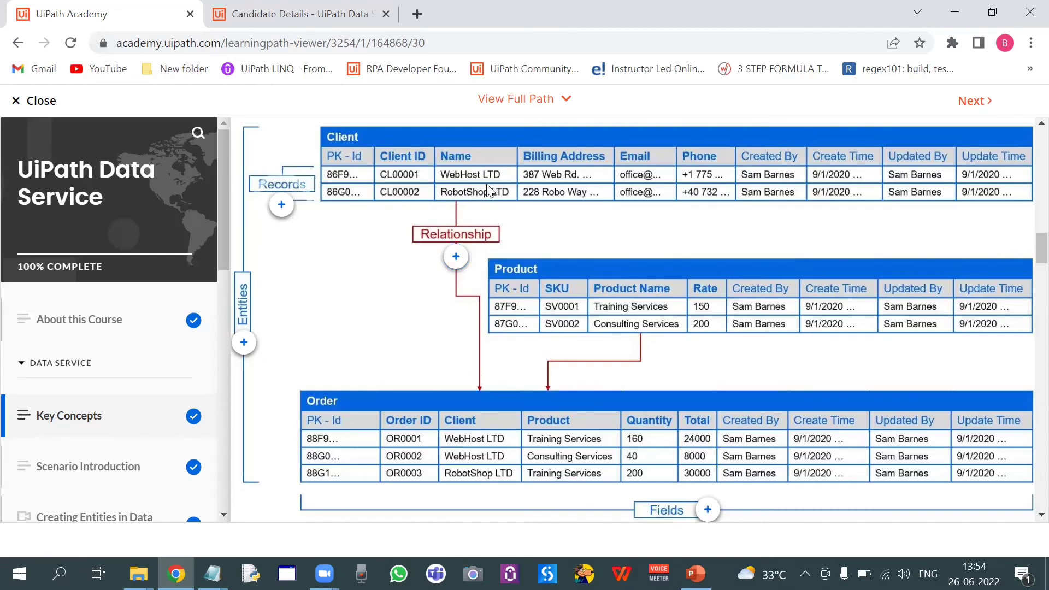
left_click(455, 256)
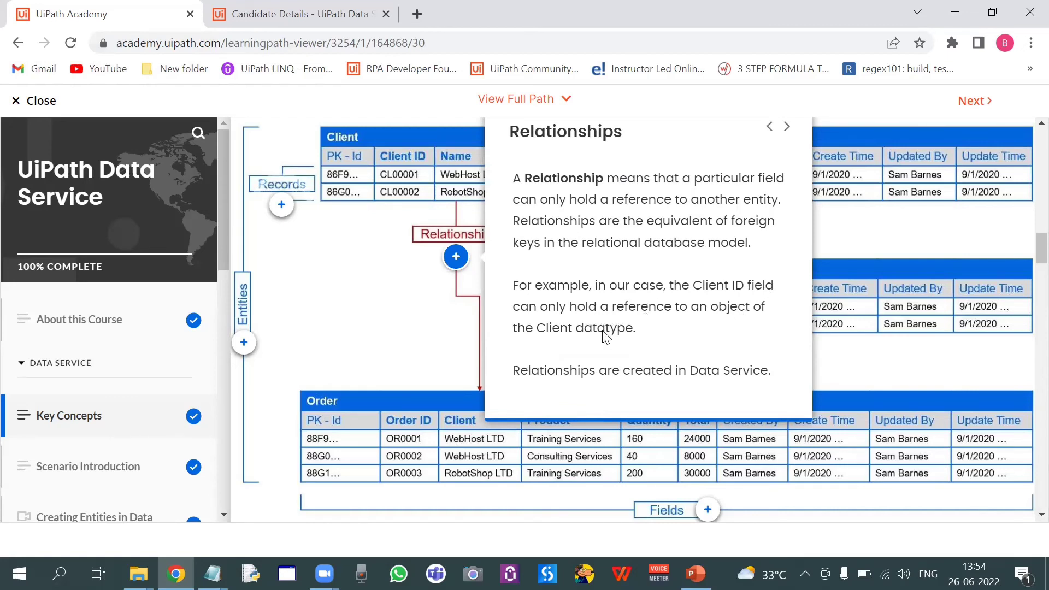
left_click(441, 327)
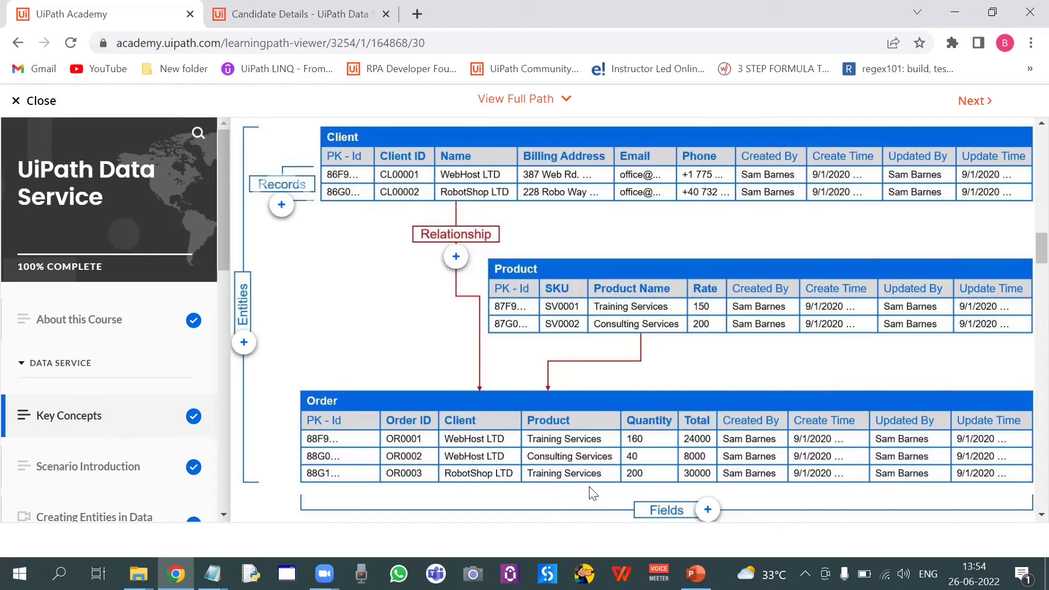
key("alt+Tab")
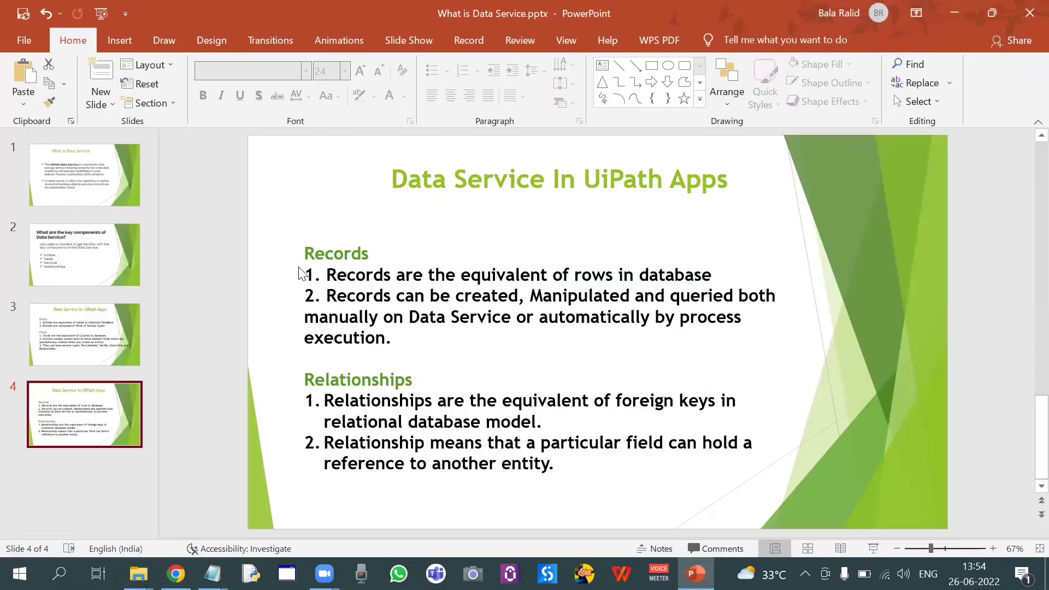
key("alt+Tab")
Open the Candidate Details entity and review its fields and data records
left_click(321, 15)
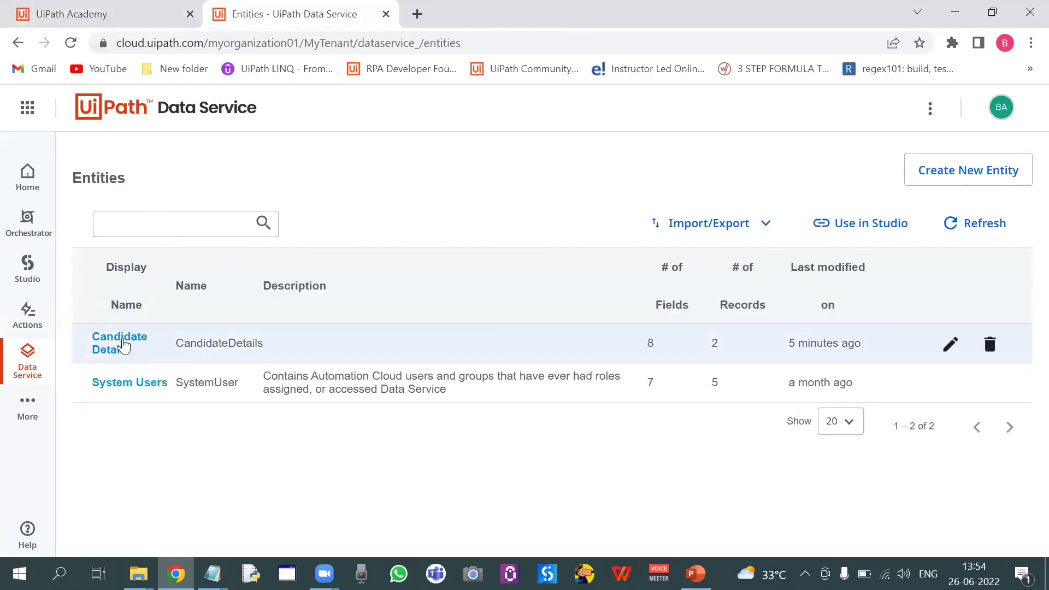
left_click(123, 346)
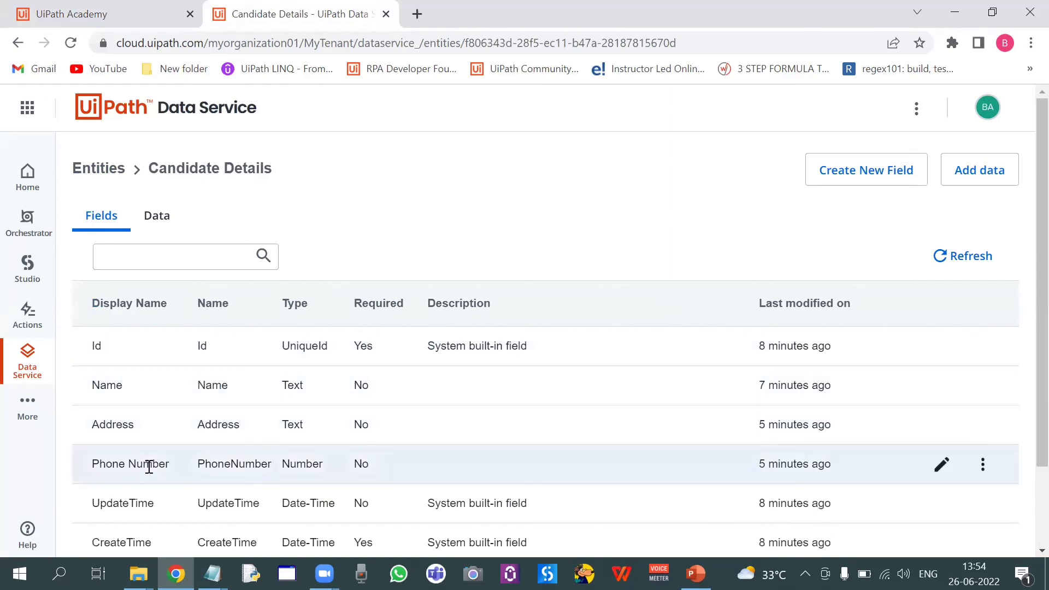
left_click(155, 216)
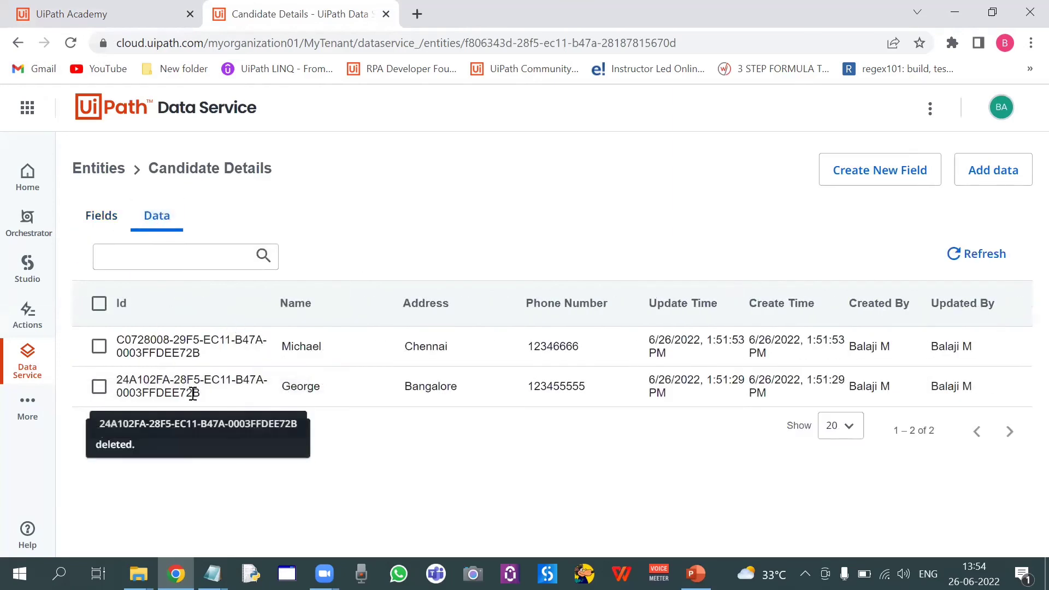
key("alt+Tab")
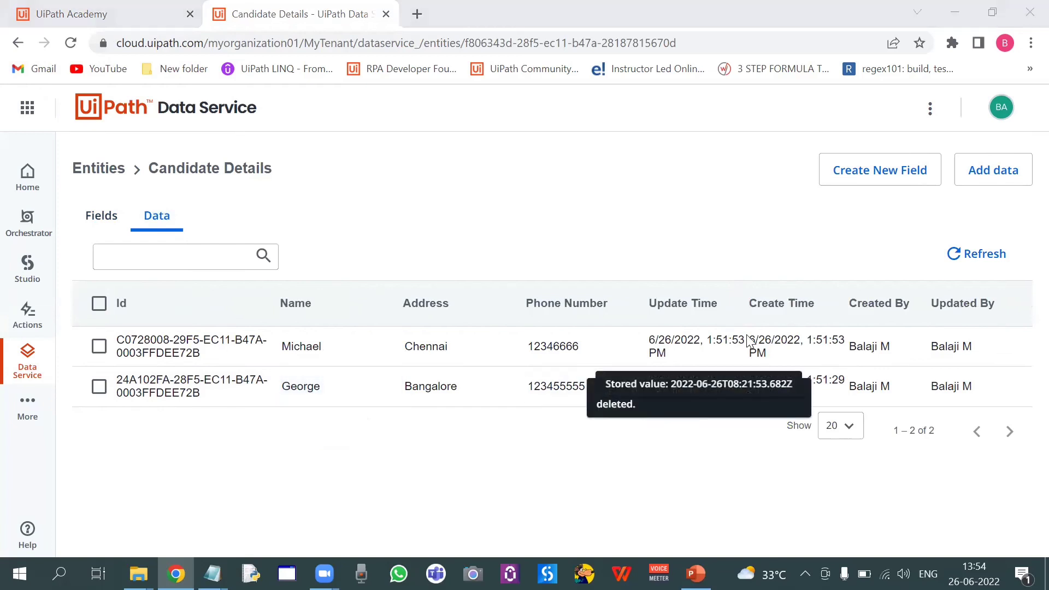